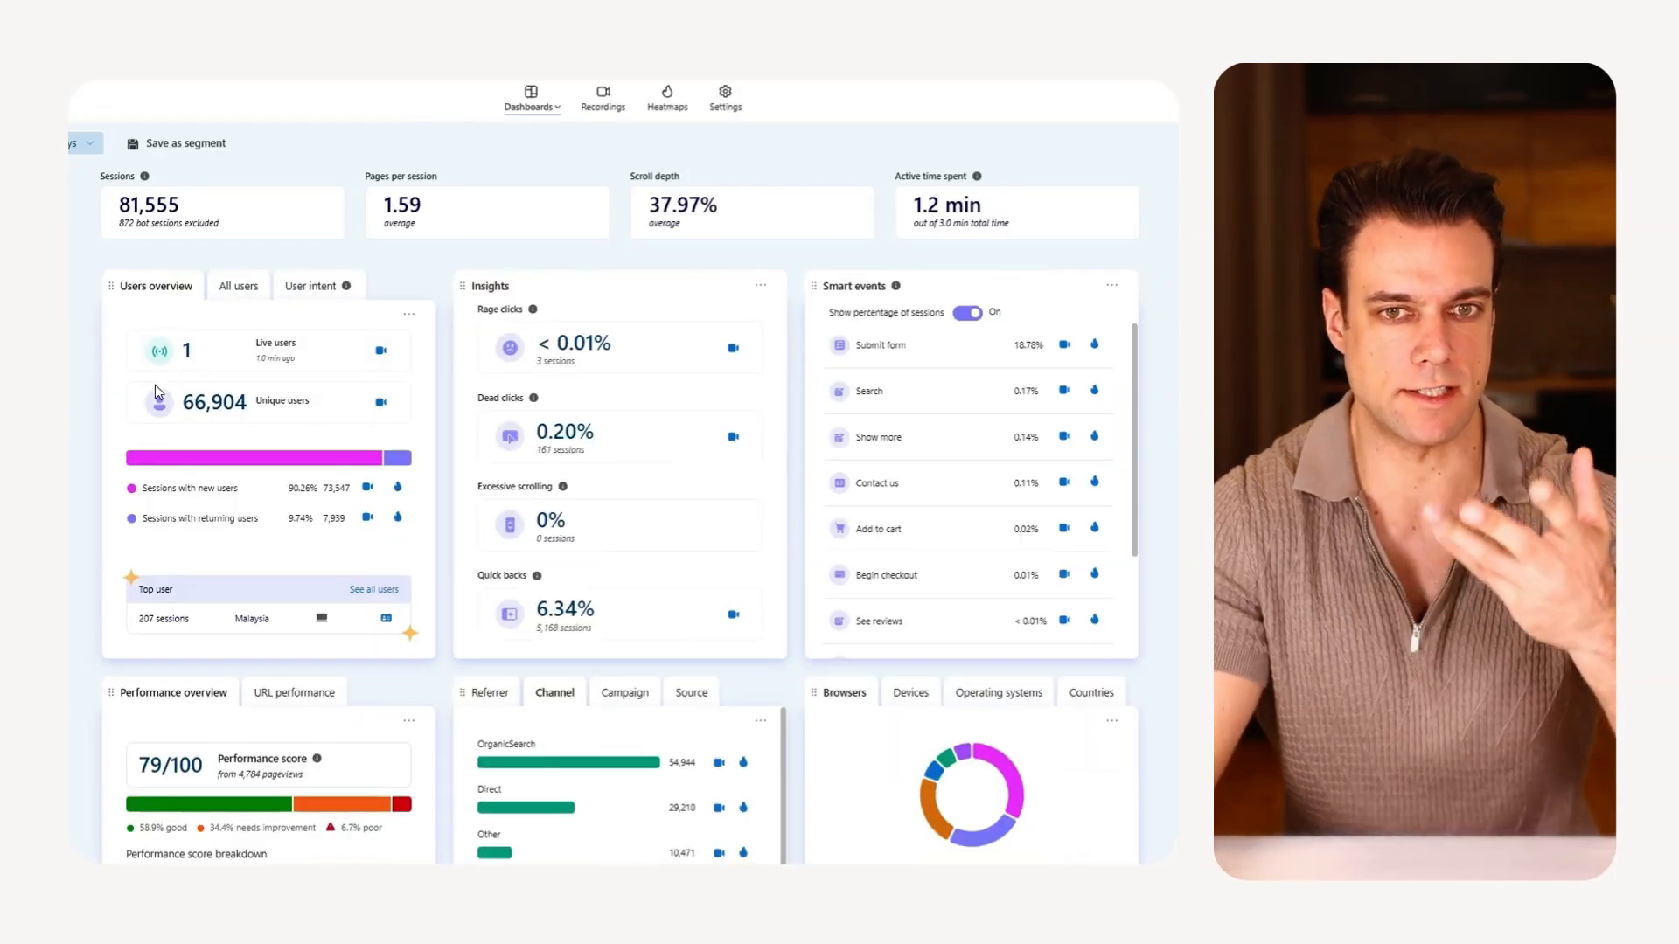
click(307, 289)
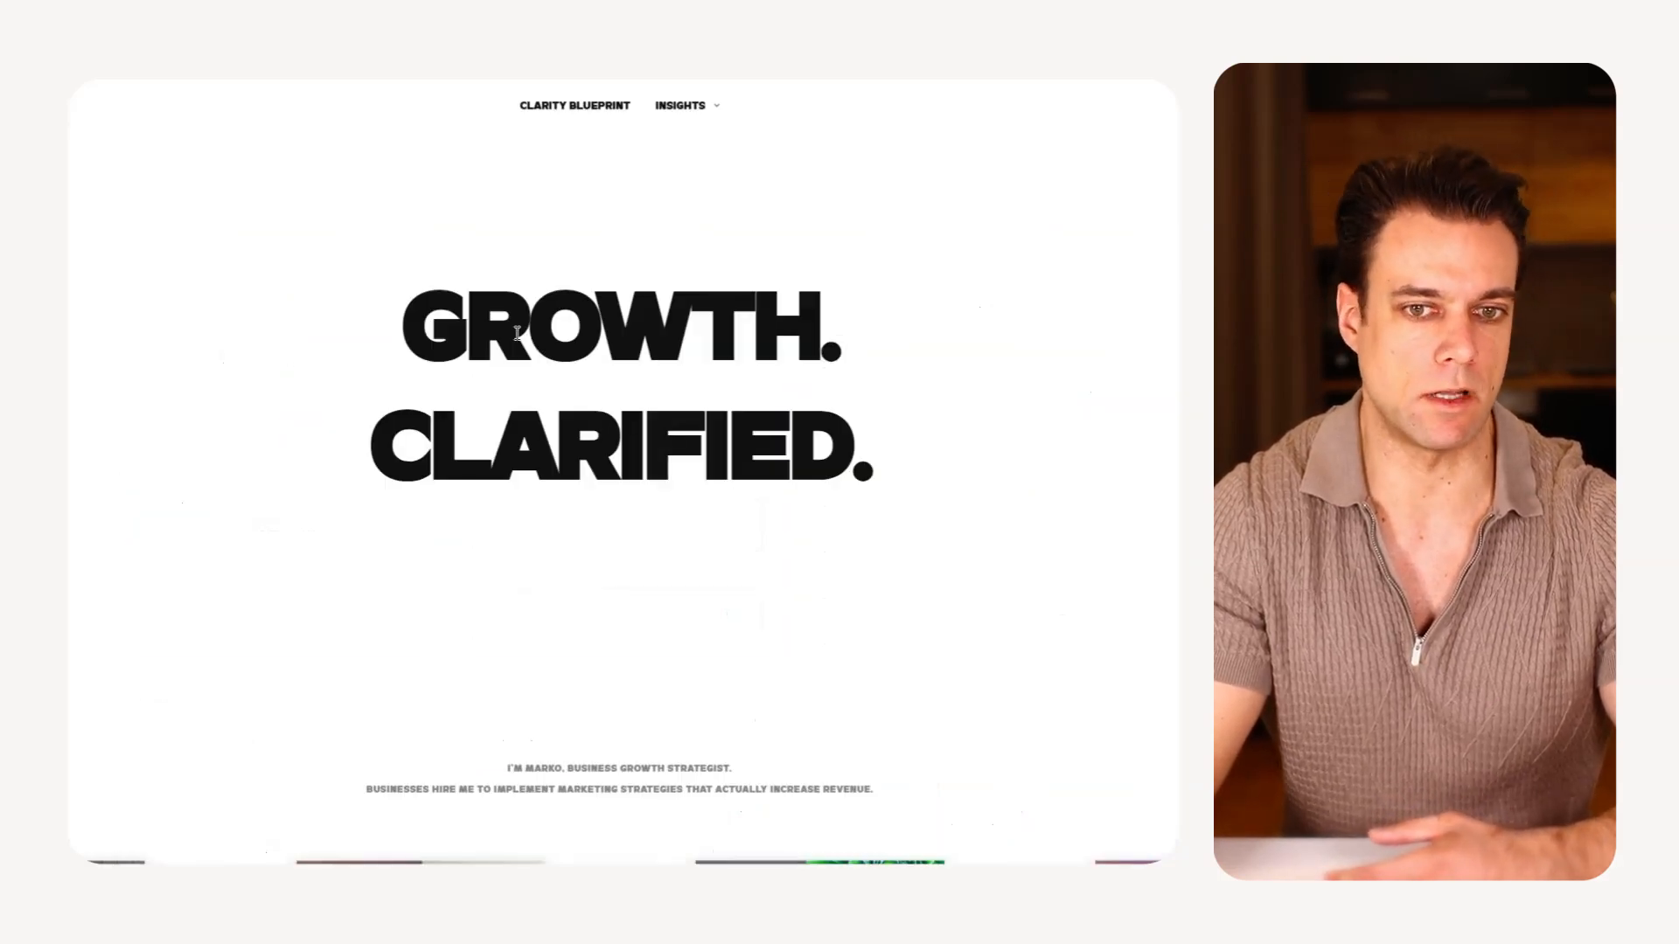
scroll(248, 438, down, 10)
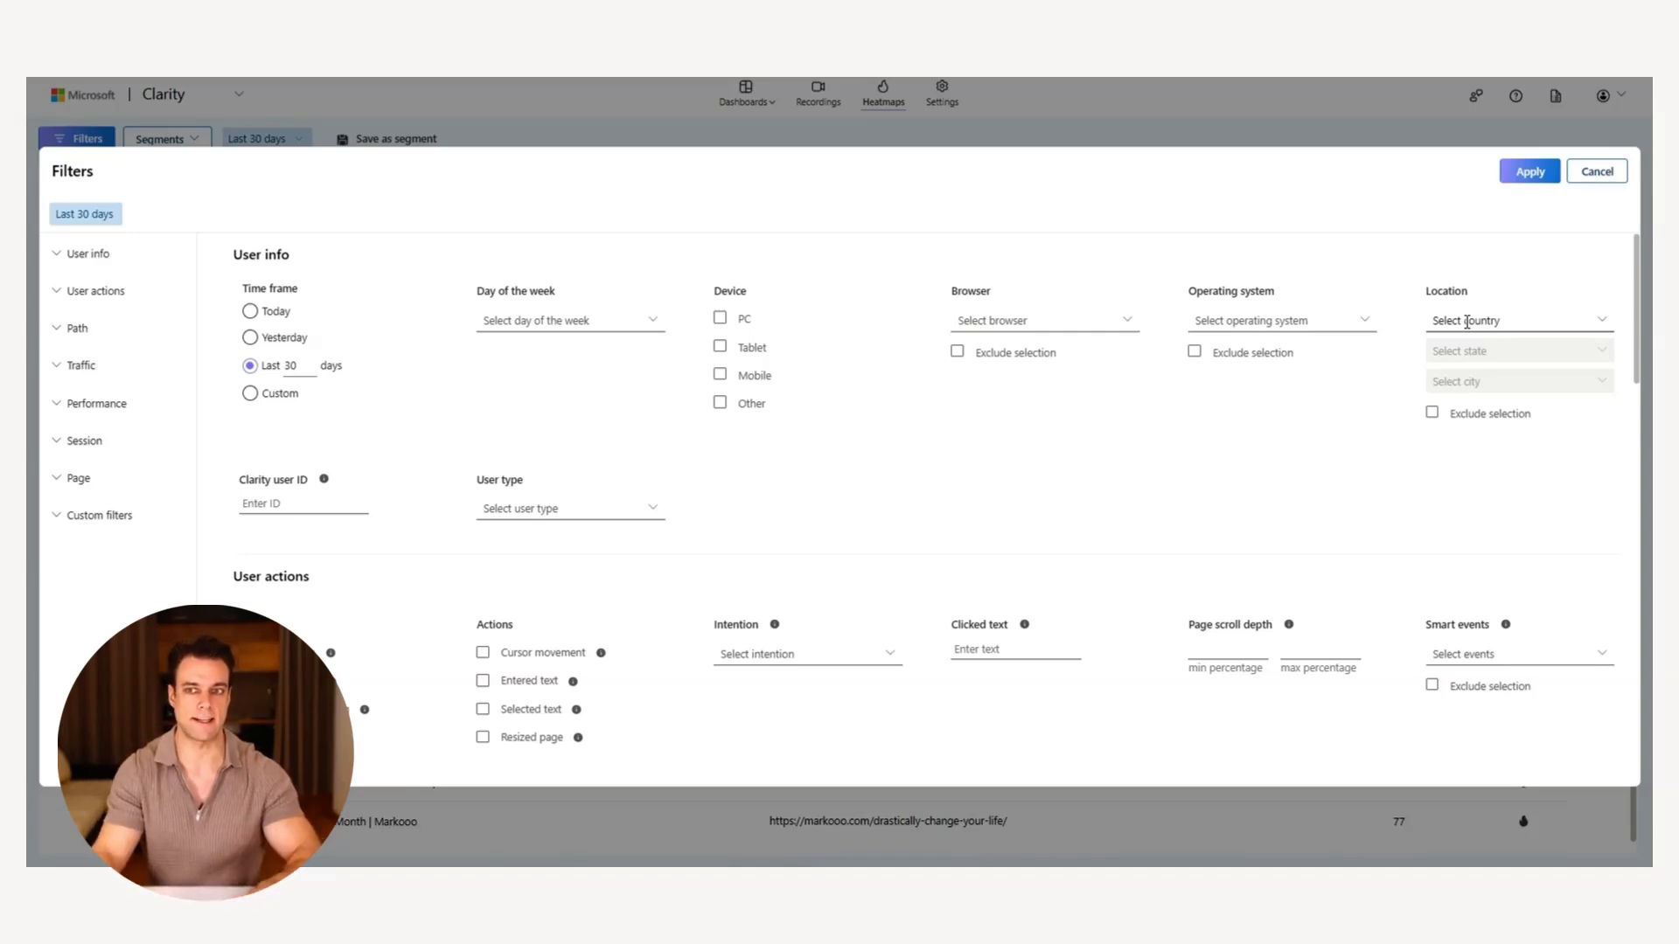
Step: Filter the heatmap page list by location to United States and United Kingdom visitors and apply the filter
click(1466, 322)
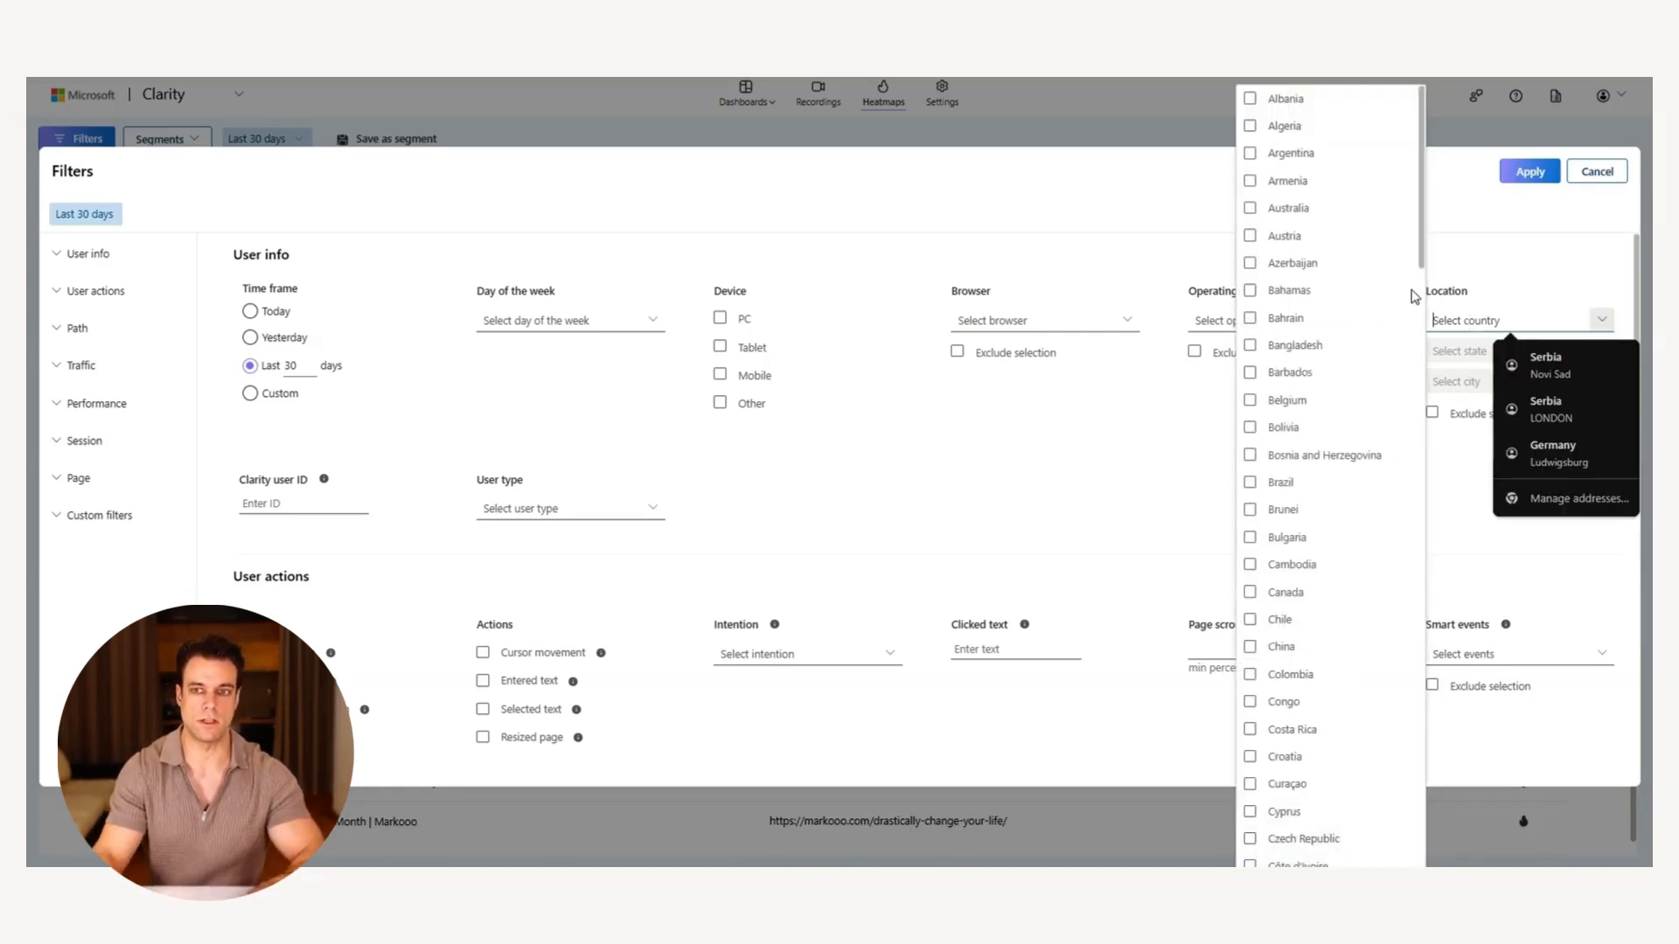
scroll(1329, 374, down, 5)
click(1332, 578)
scroll(1331, 647, down, 20)
click(1329, 720)
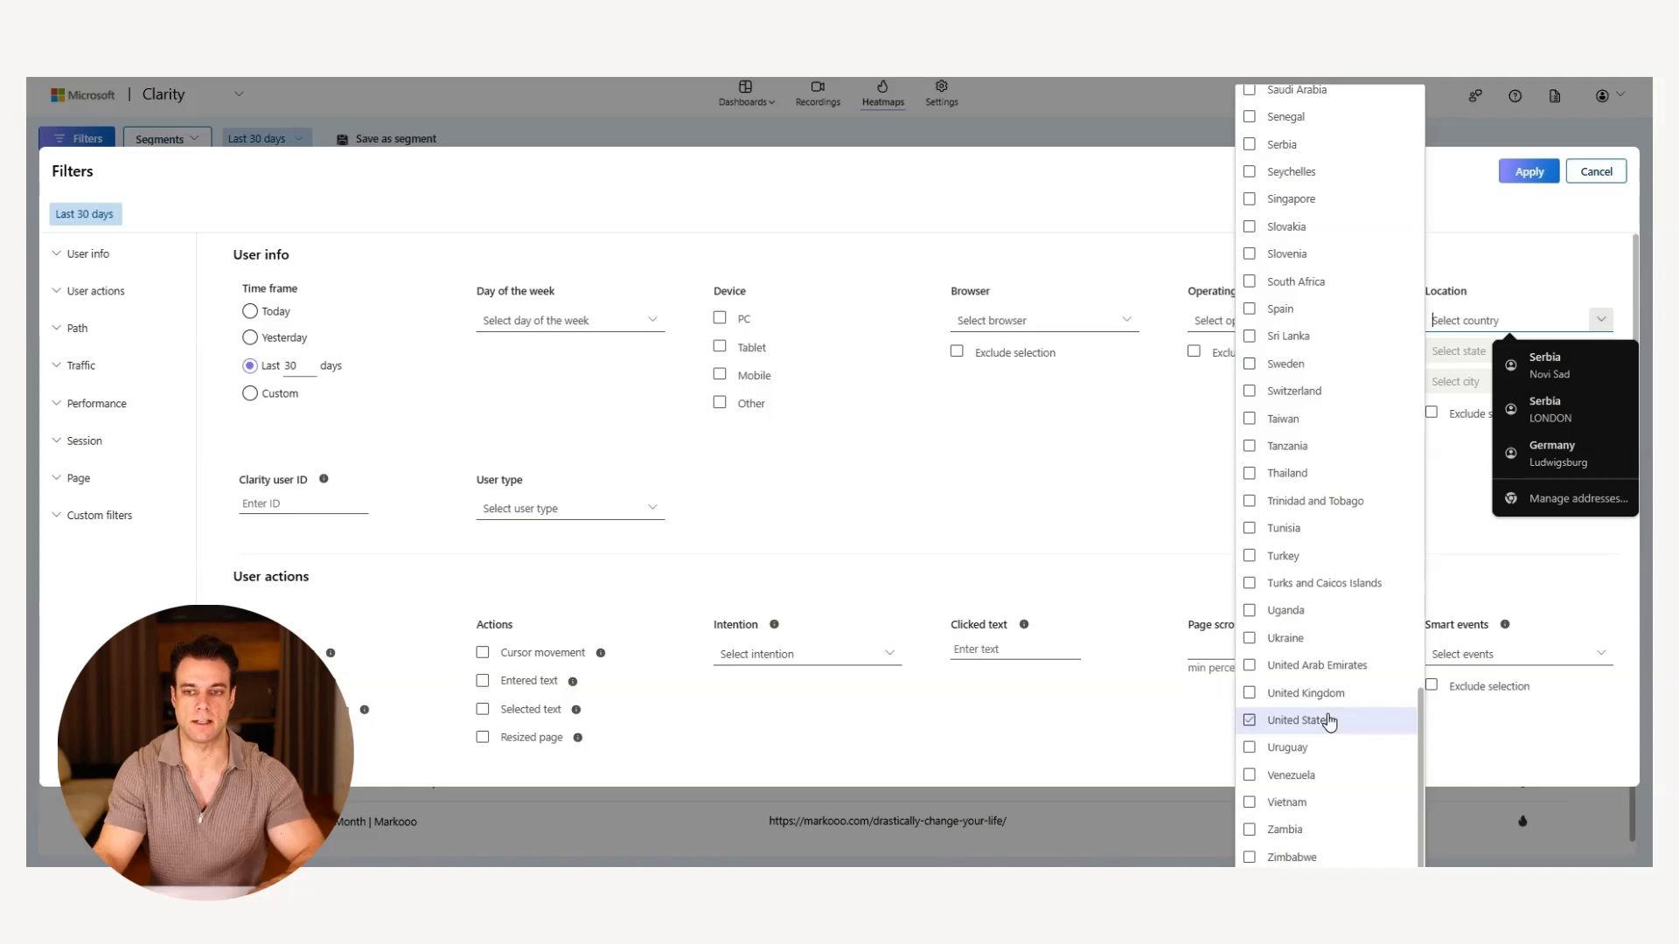
click(1335, 695)
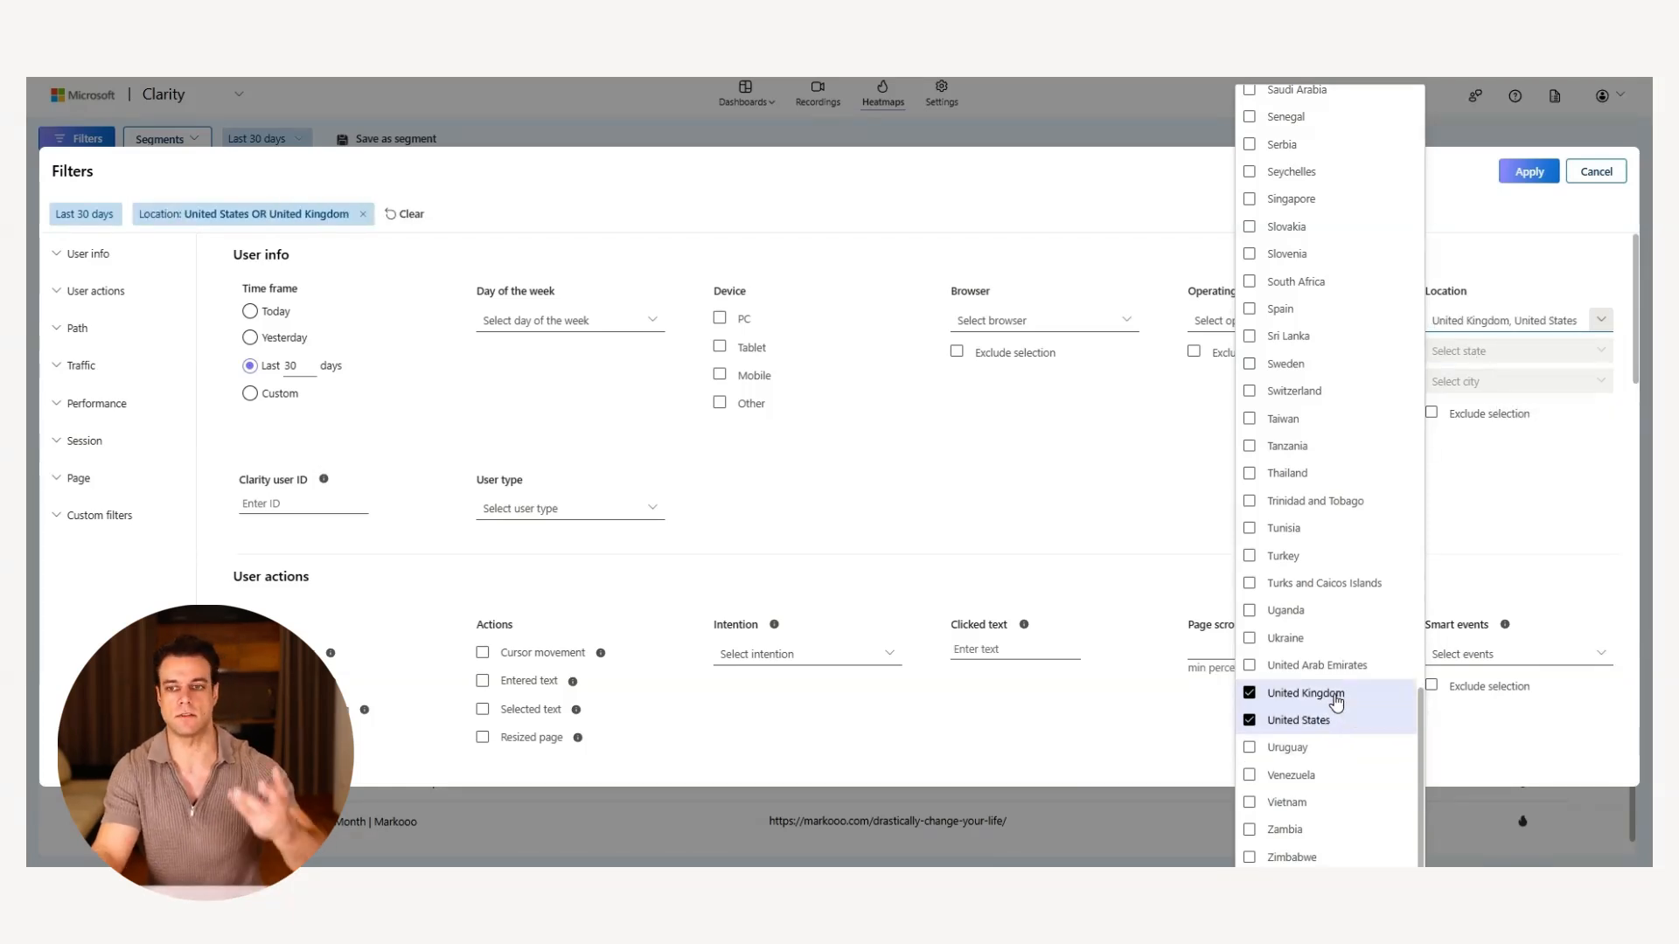
click(1545, 242)
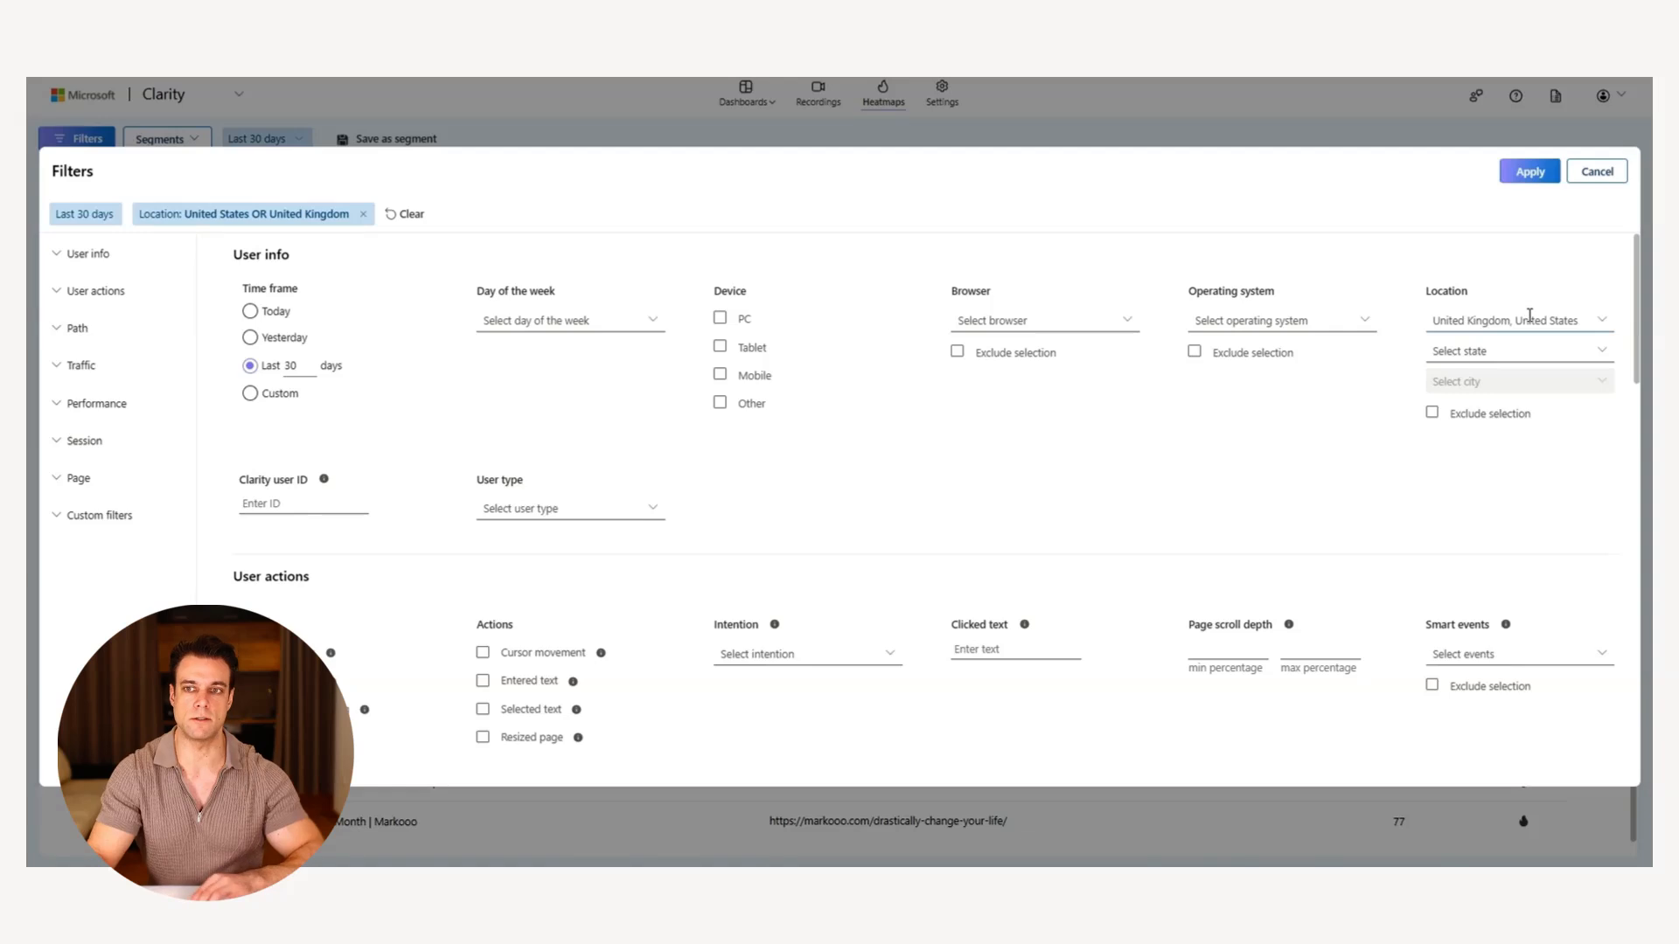
click(1530, 175)
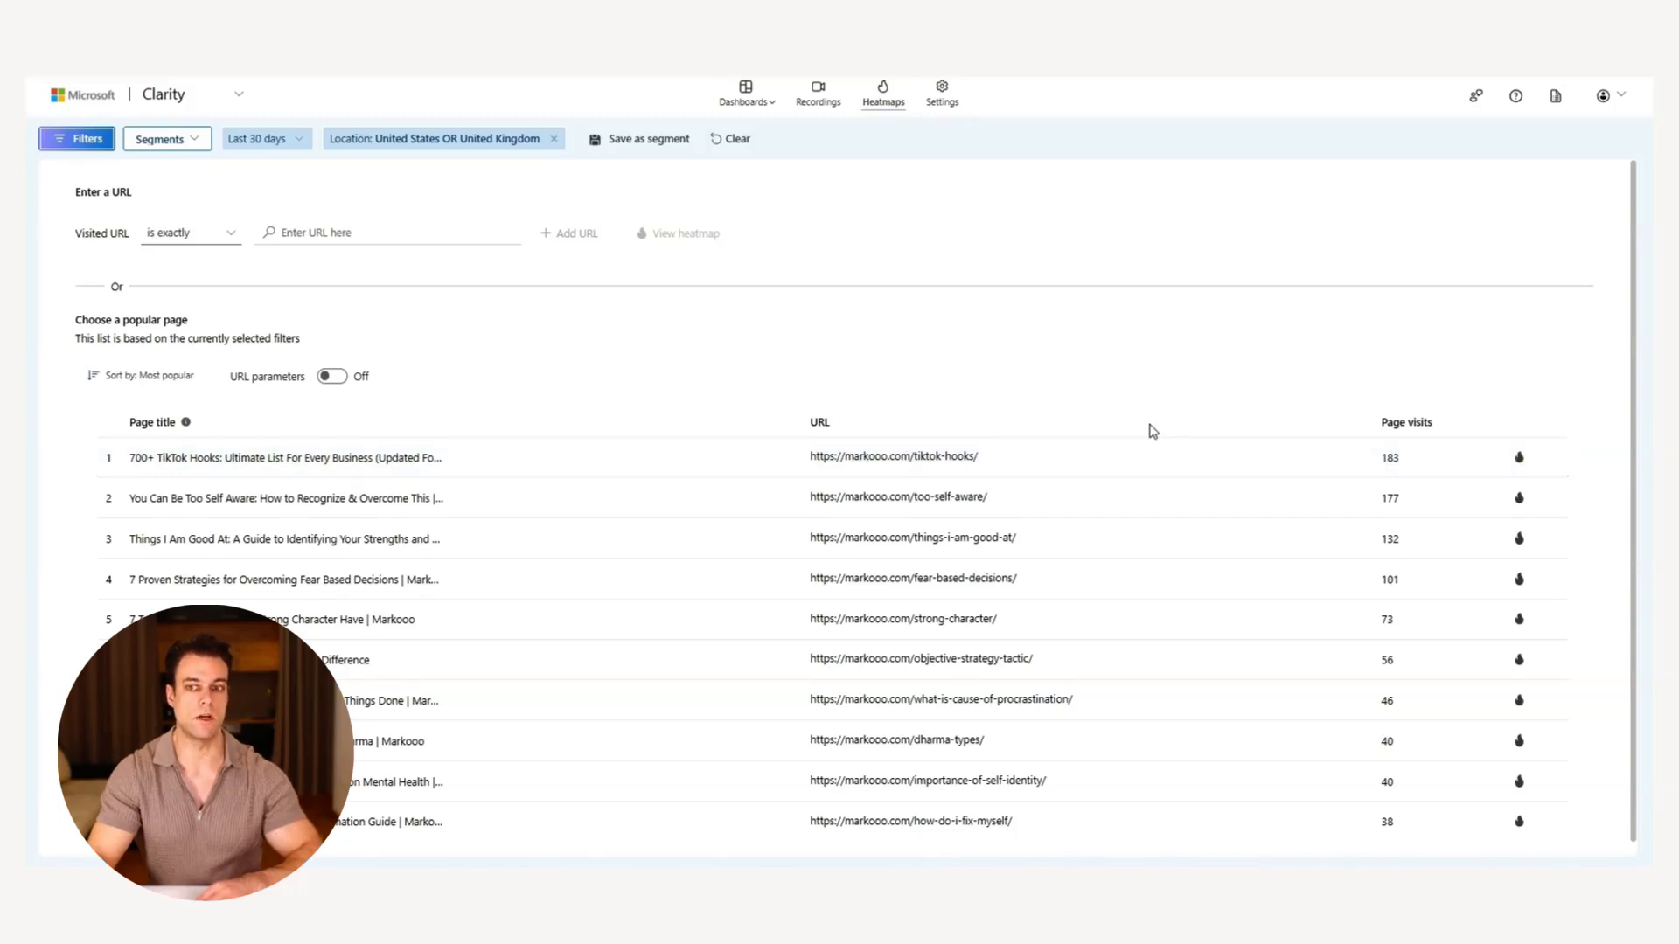
Step: Open the heatmap of the 700+ TikTok Hooks article and switch it to the Scroll view
click(402, 463)
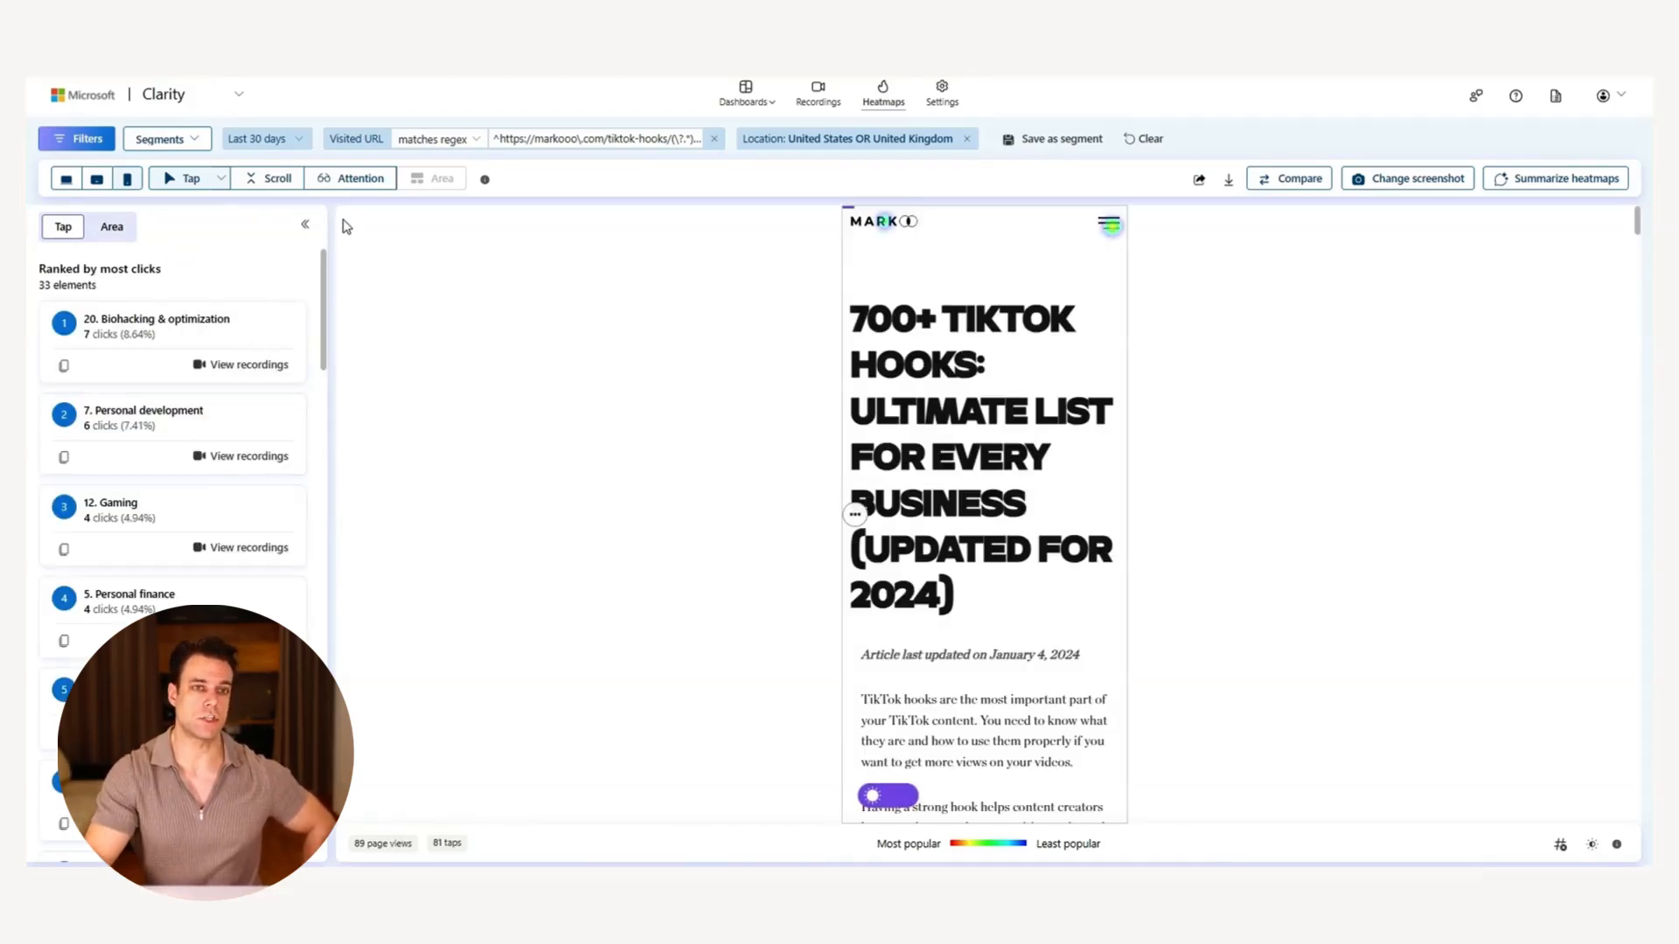
click(271, 184)
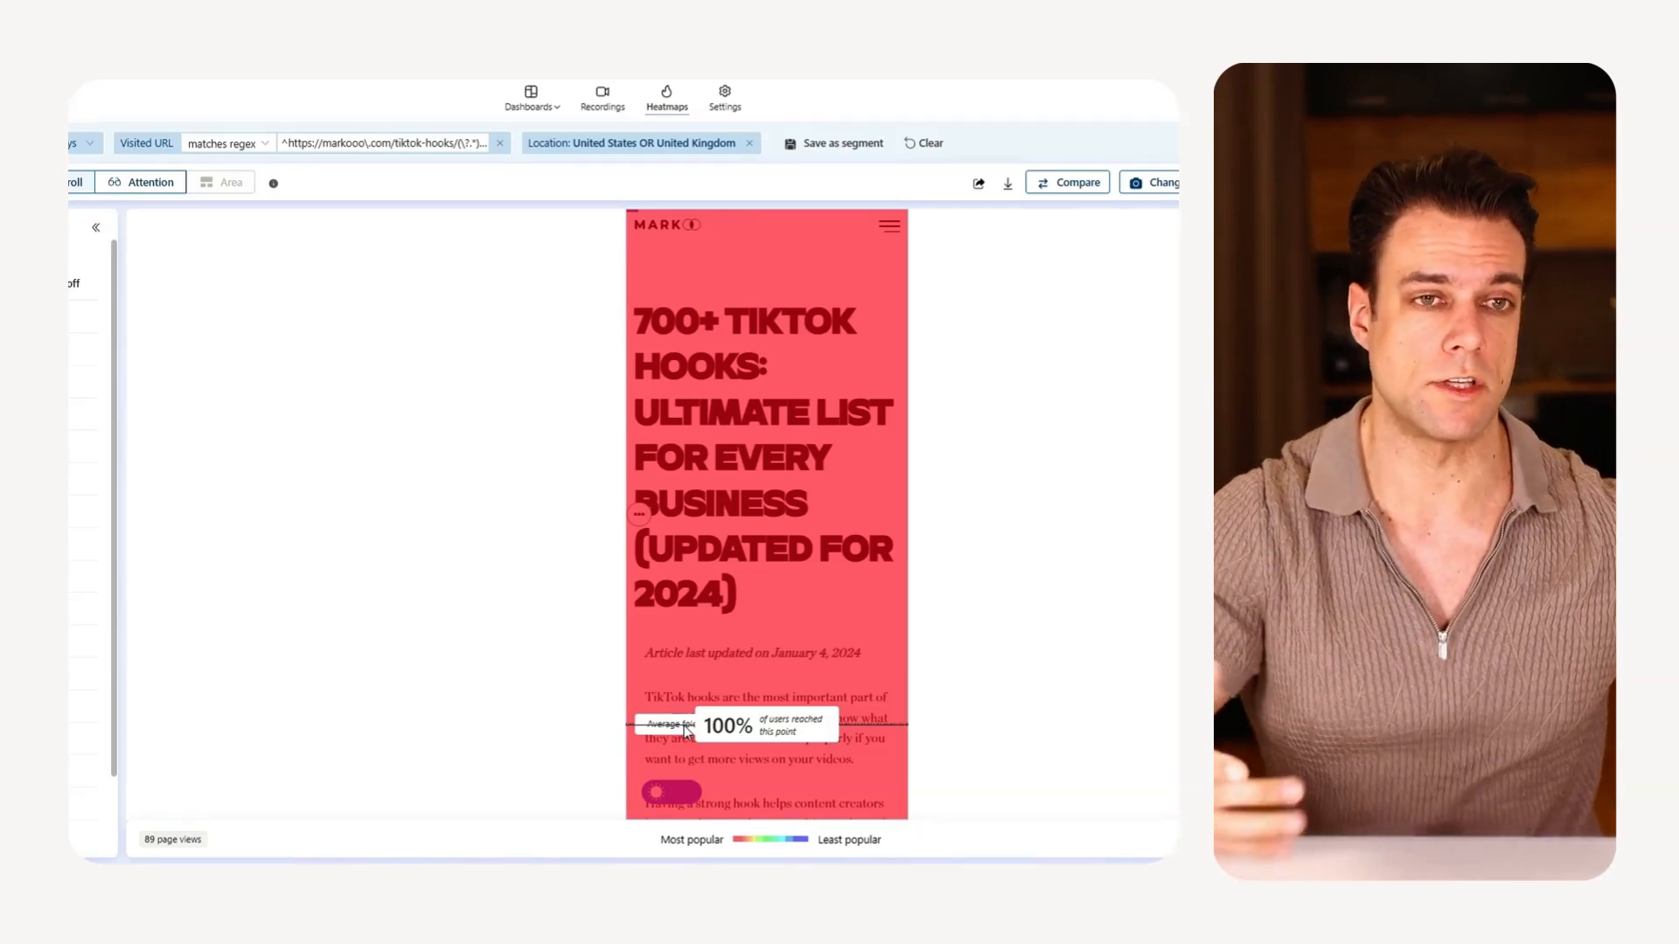
Step: Examine the mobile scroll heatmap from the article title down to the fitness hooks for the share of users reaching each section
scroll(686, 731, down, 10)
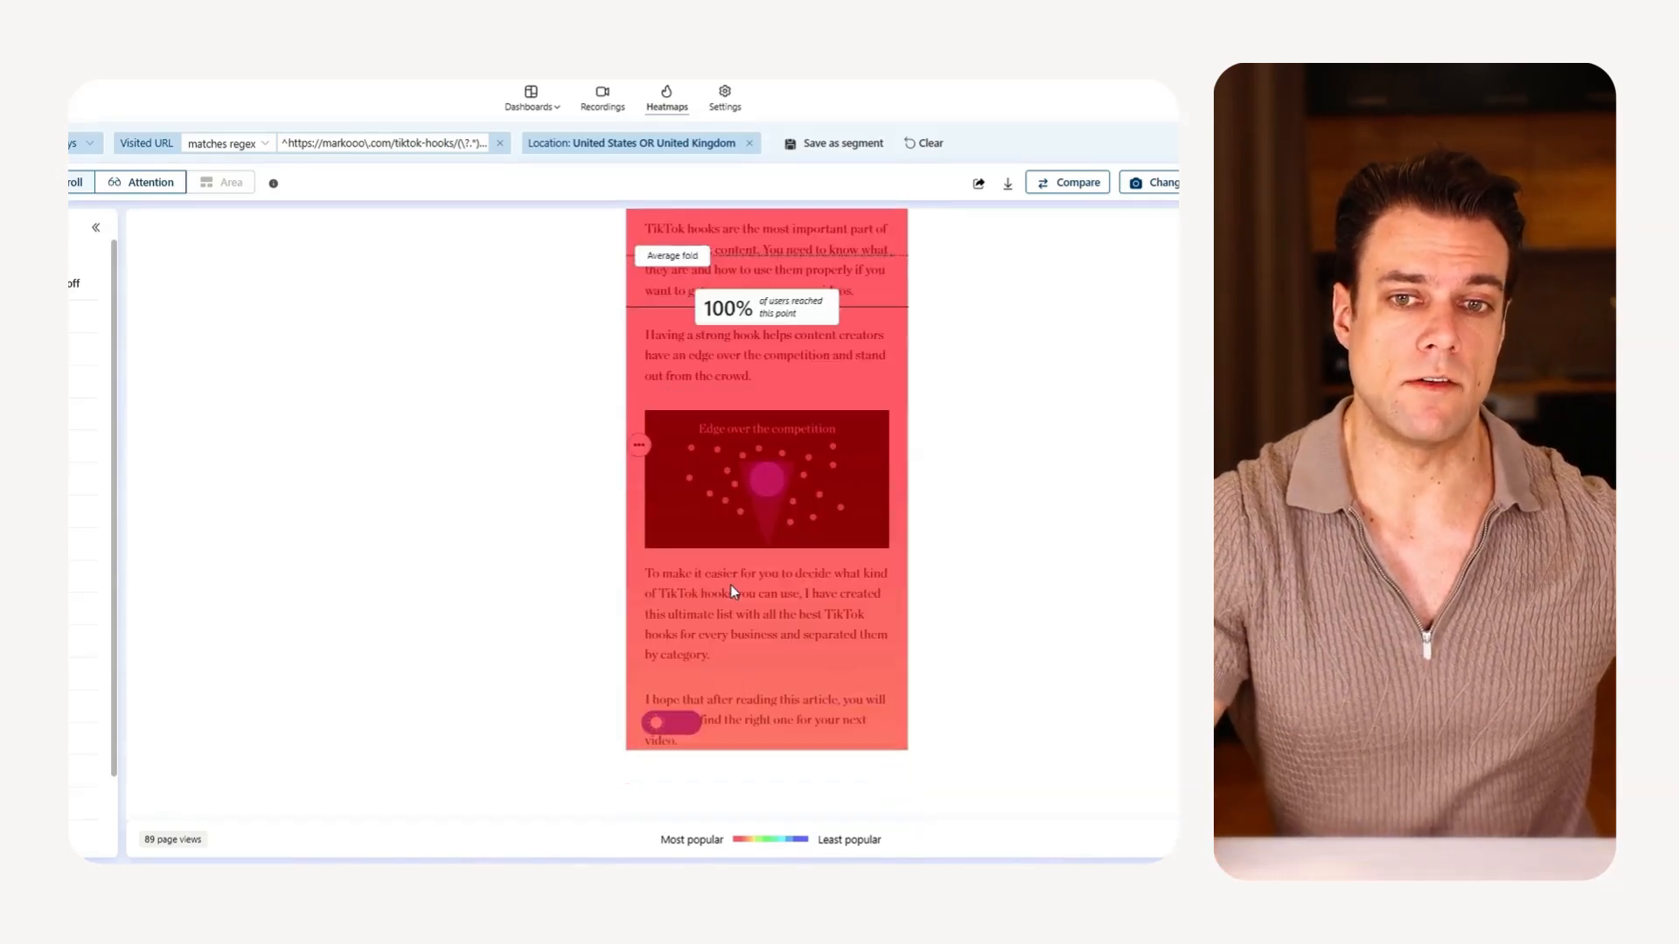
scroll(721, 612, down, 2)
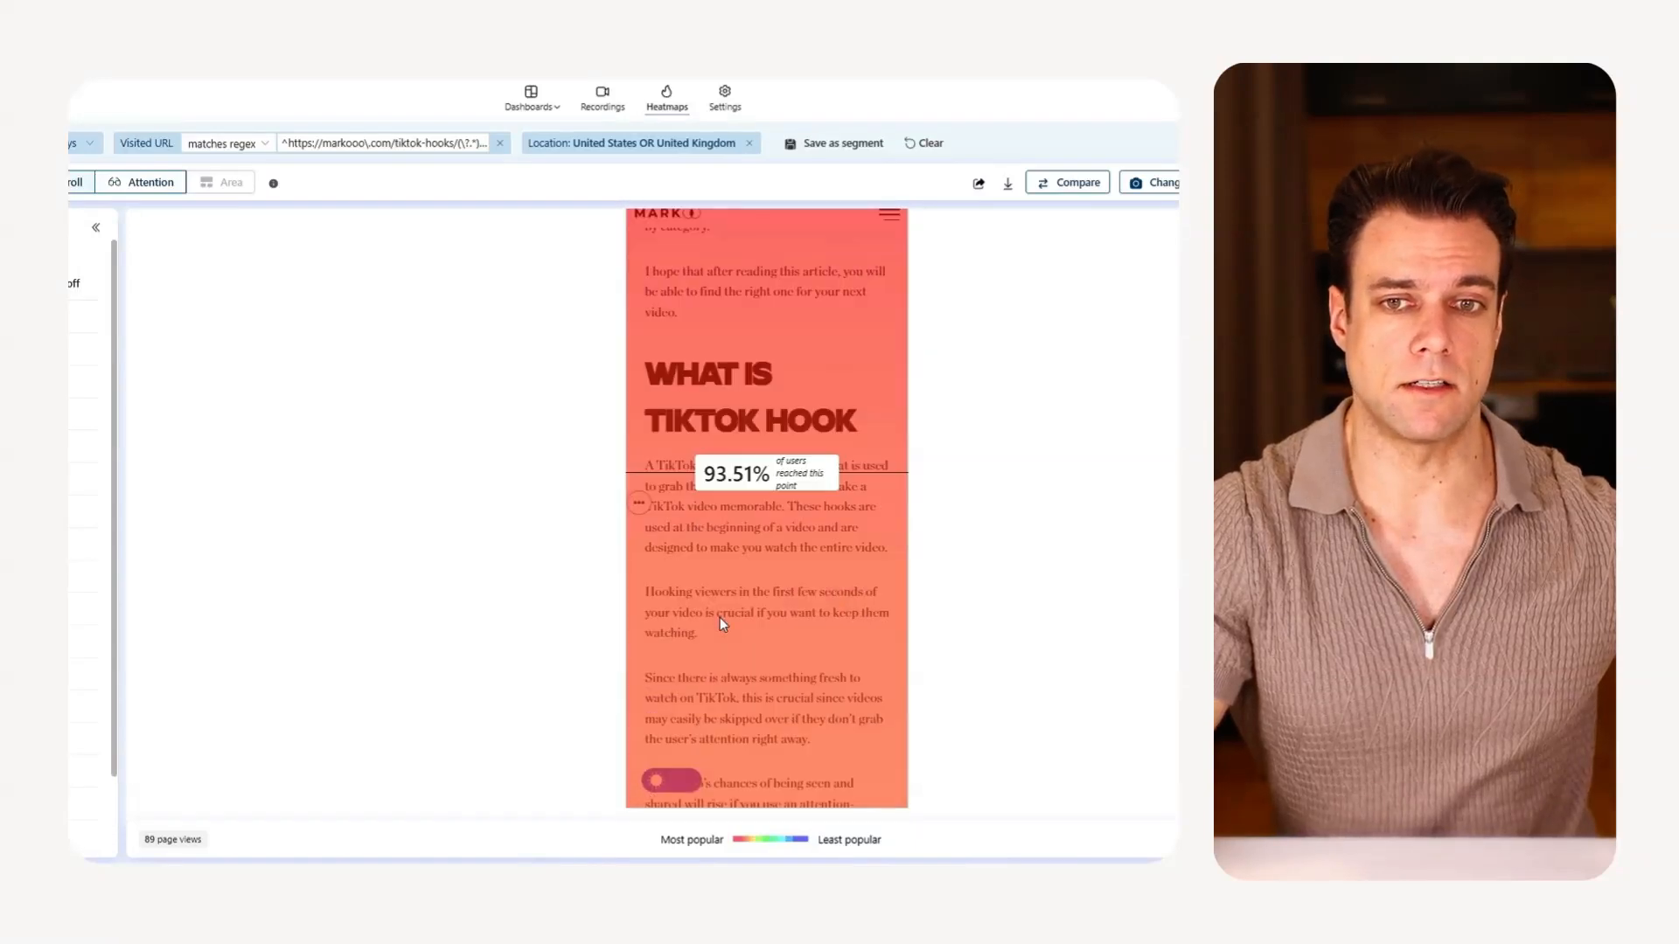
scroll(720, 617, up, 5)
scroll(719, 532, up, 5)
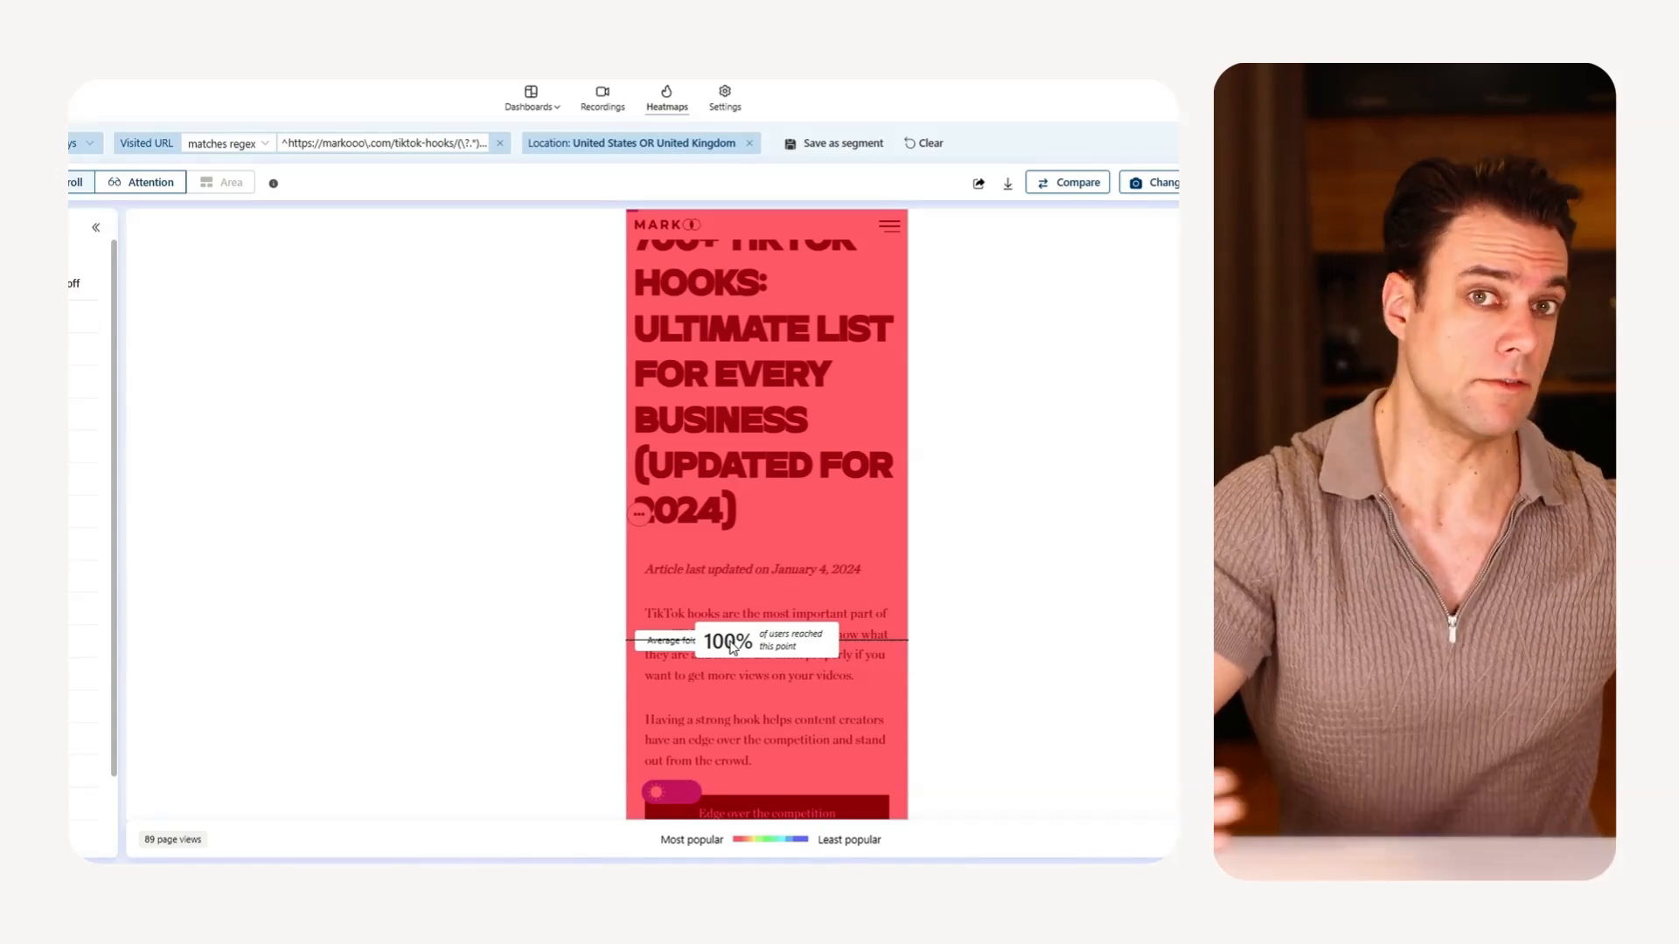
scroll(731, 644, down, 10)
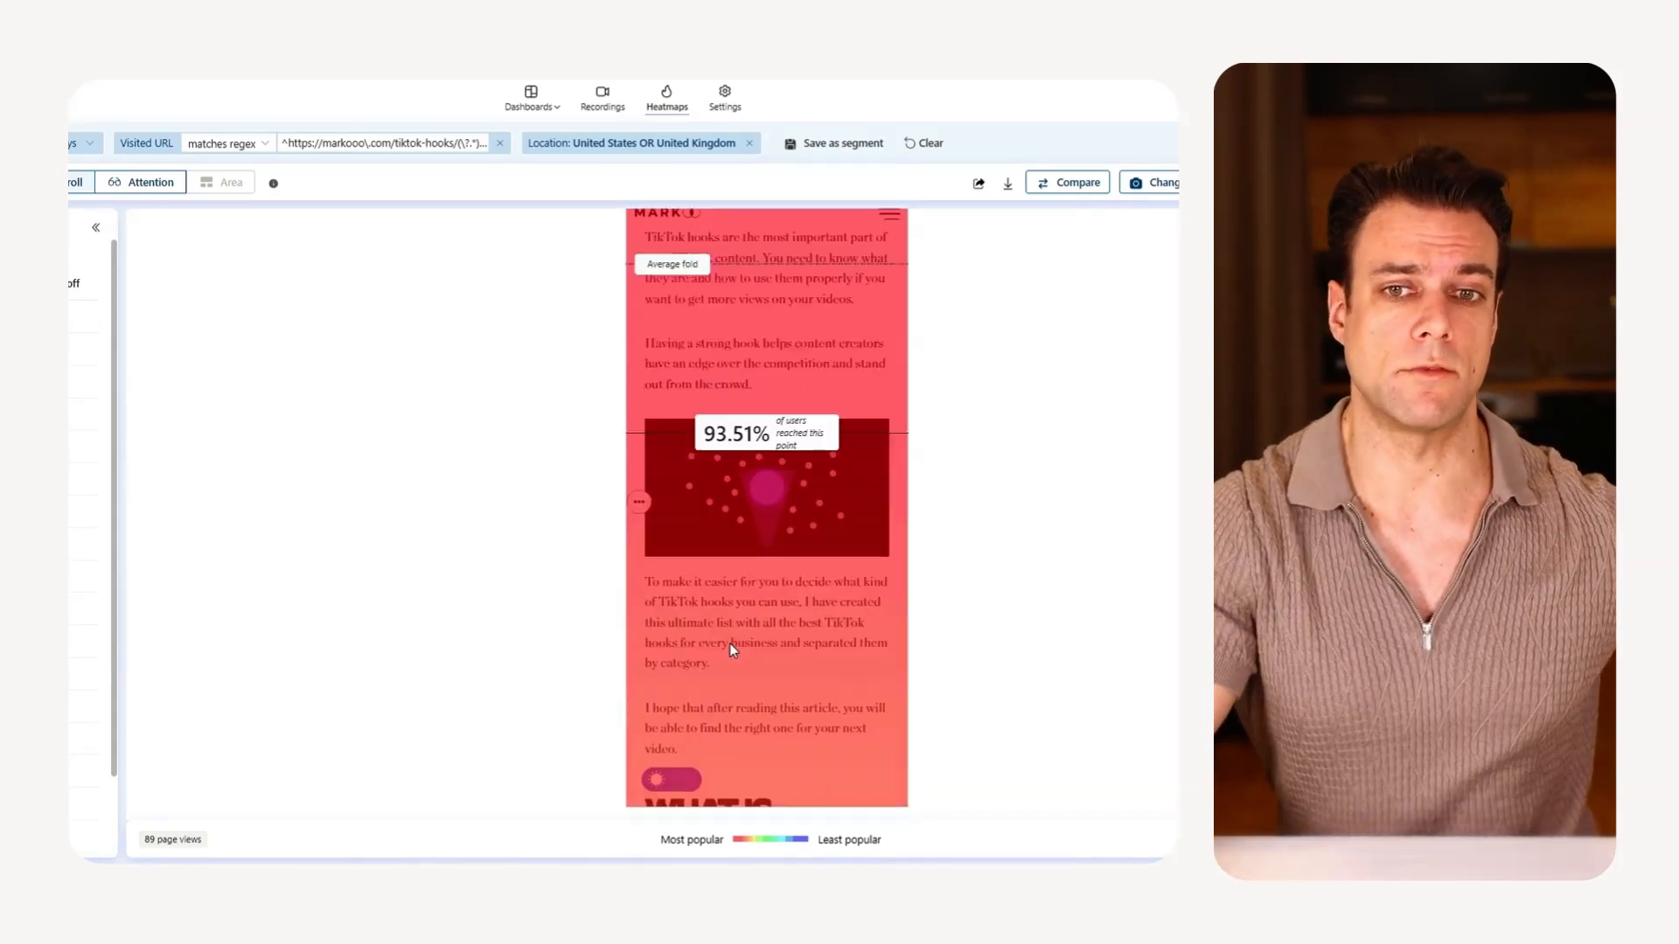
scroll(708, 570, down, 10)
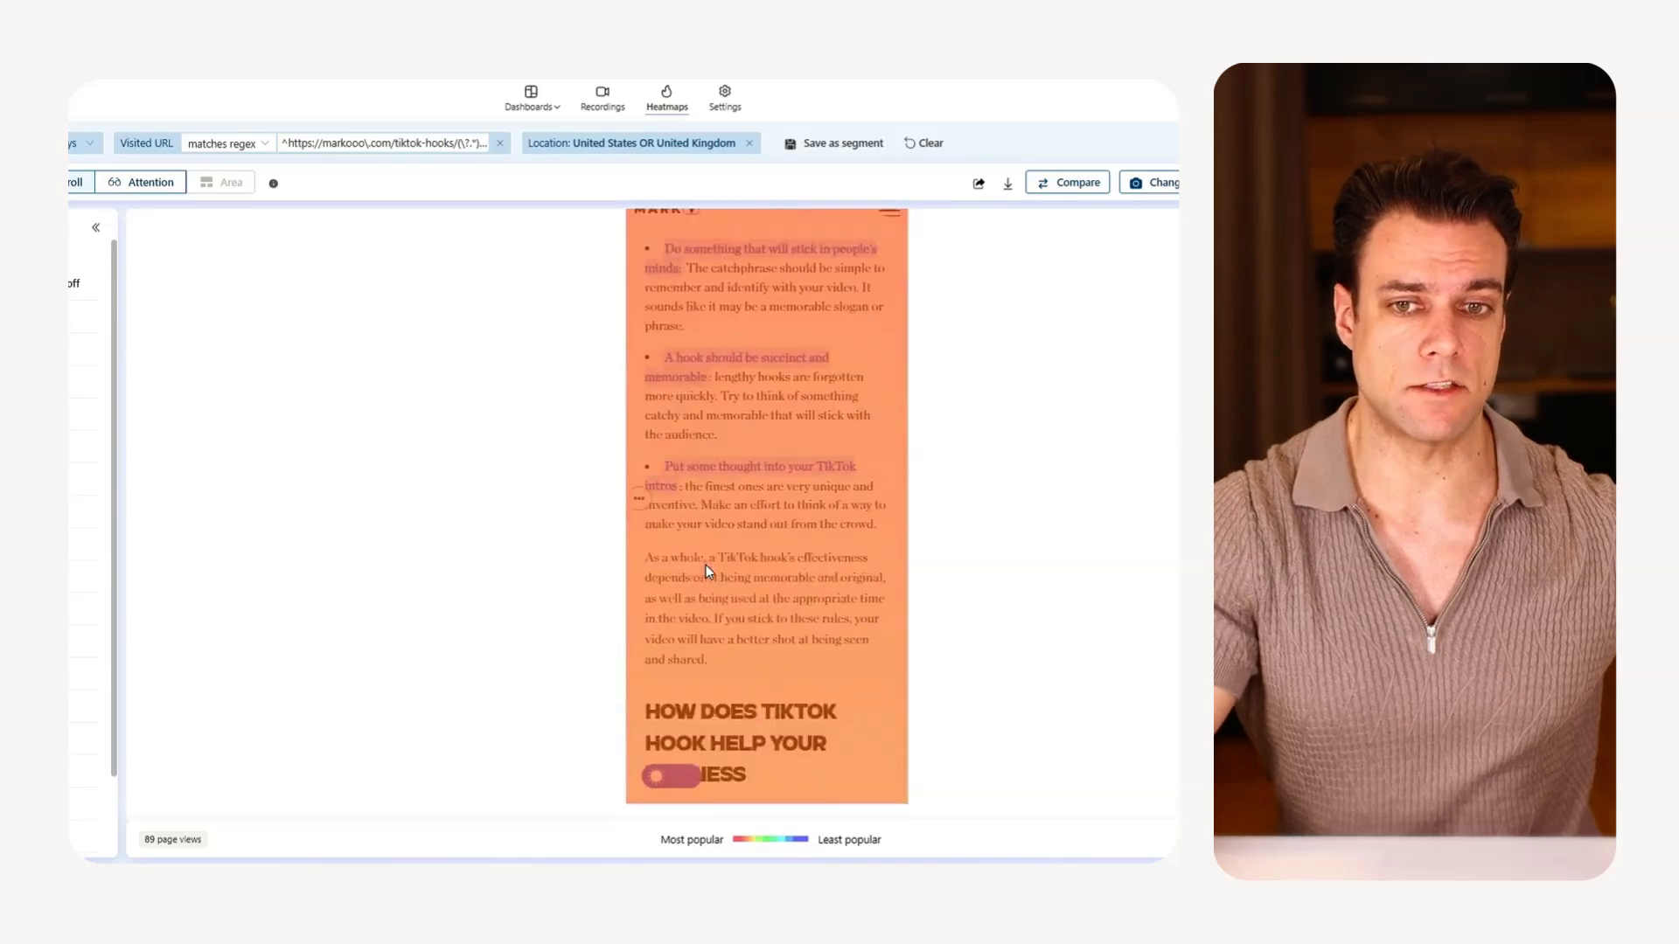
scroll(743, 666, down, 10)
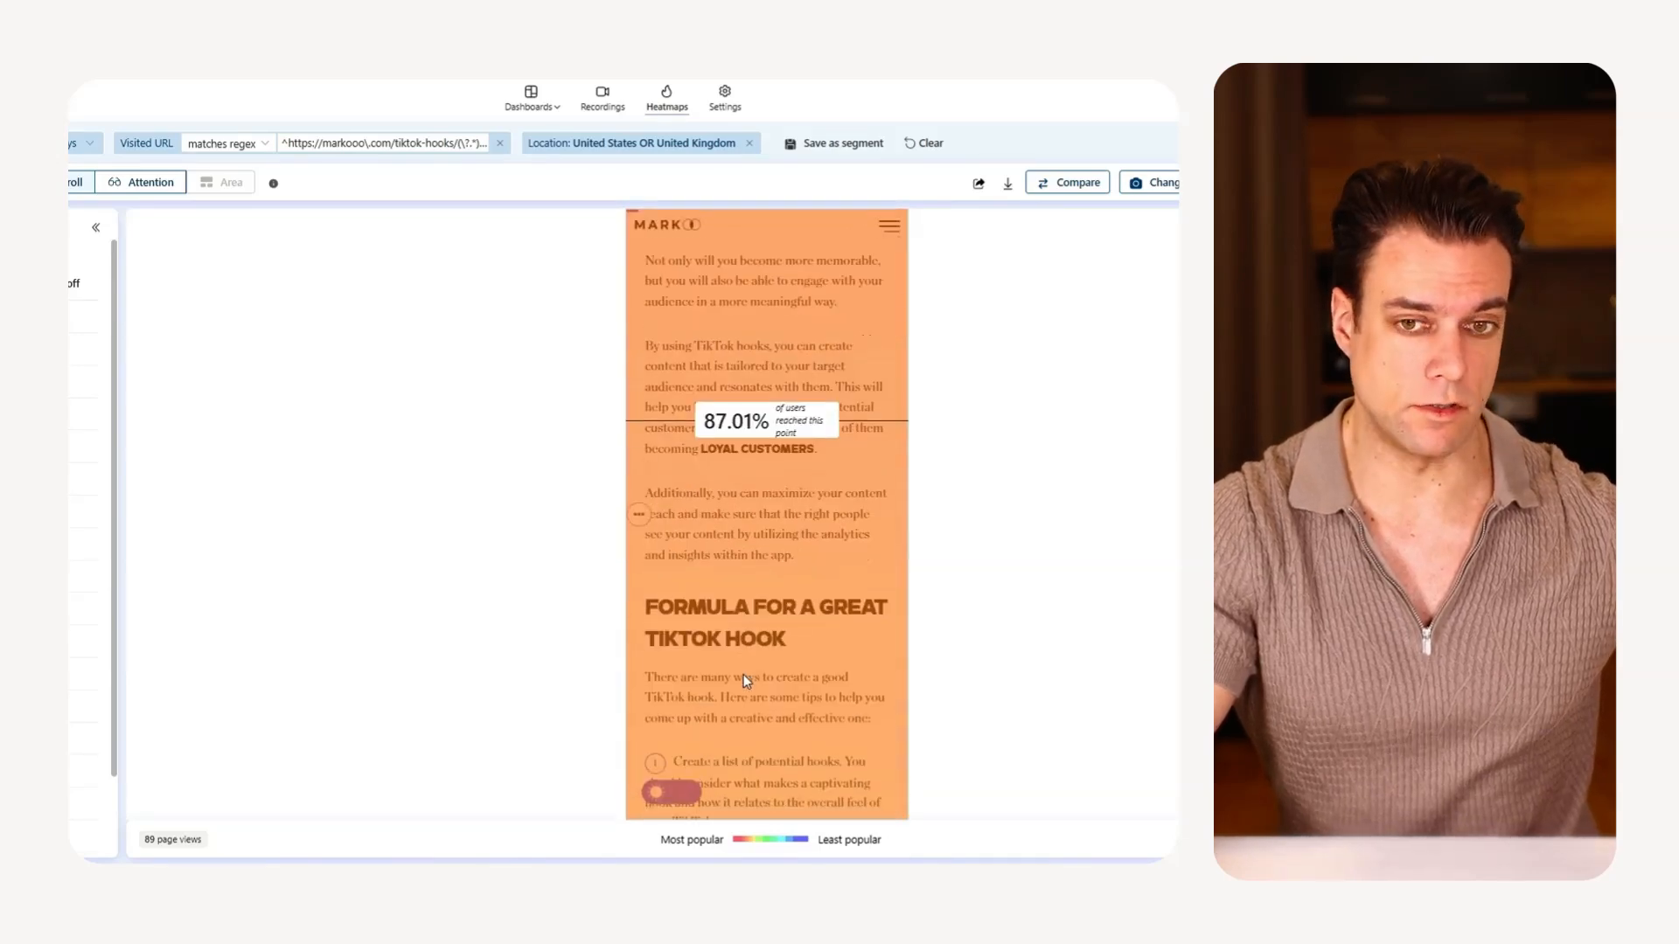
scroll(741, 673, down, 5)
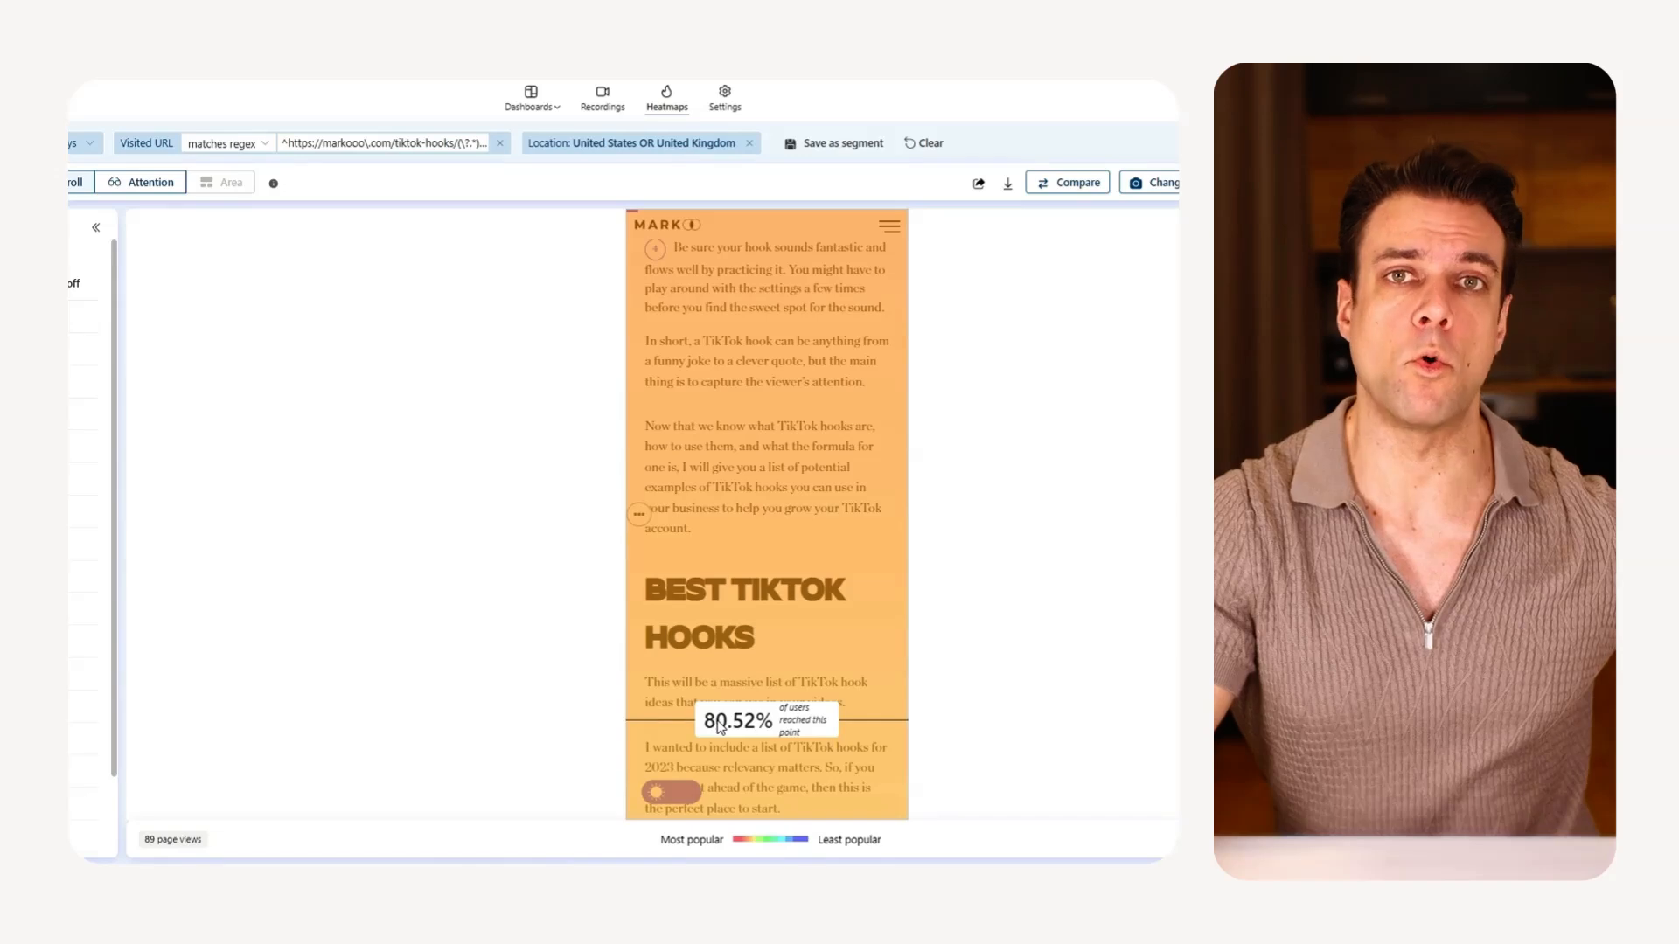
scroll(718, 727, down, 8)
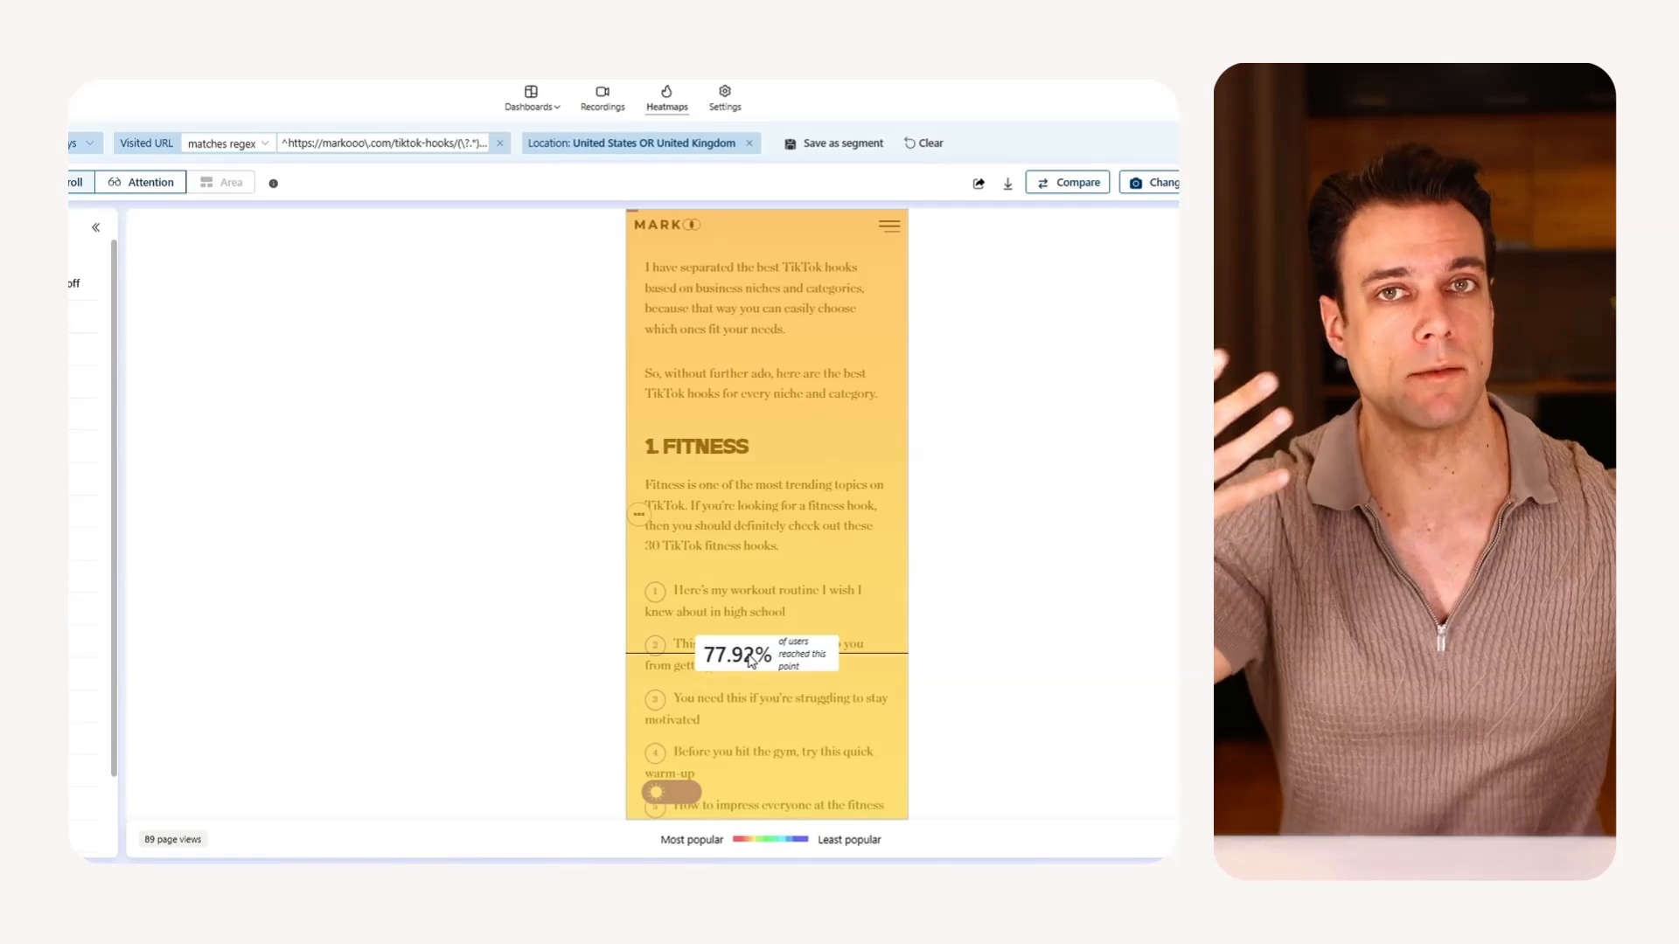
scroll(750, 662, down, 6)
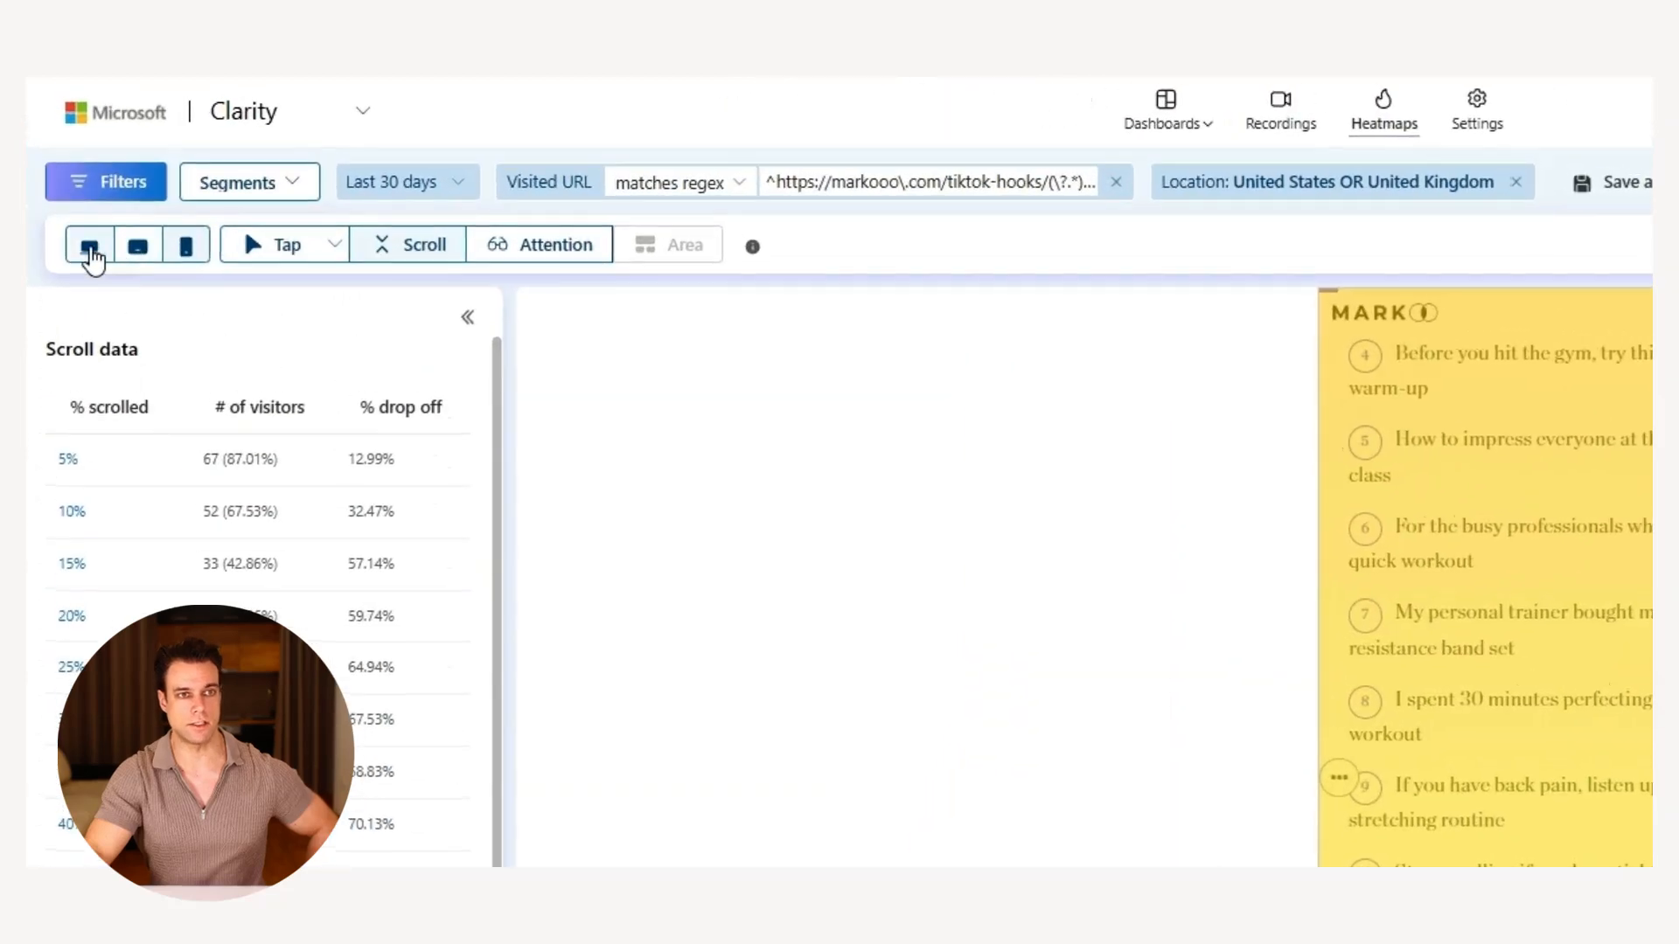
Step: Switch the article's scroll heatmap to PC visitors
click(98, 253)
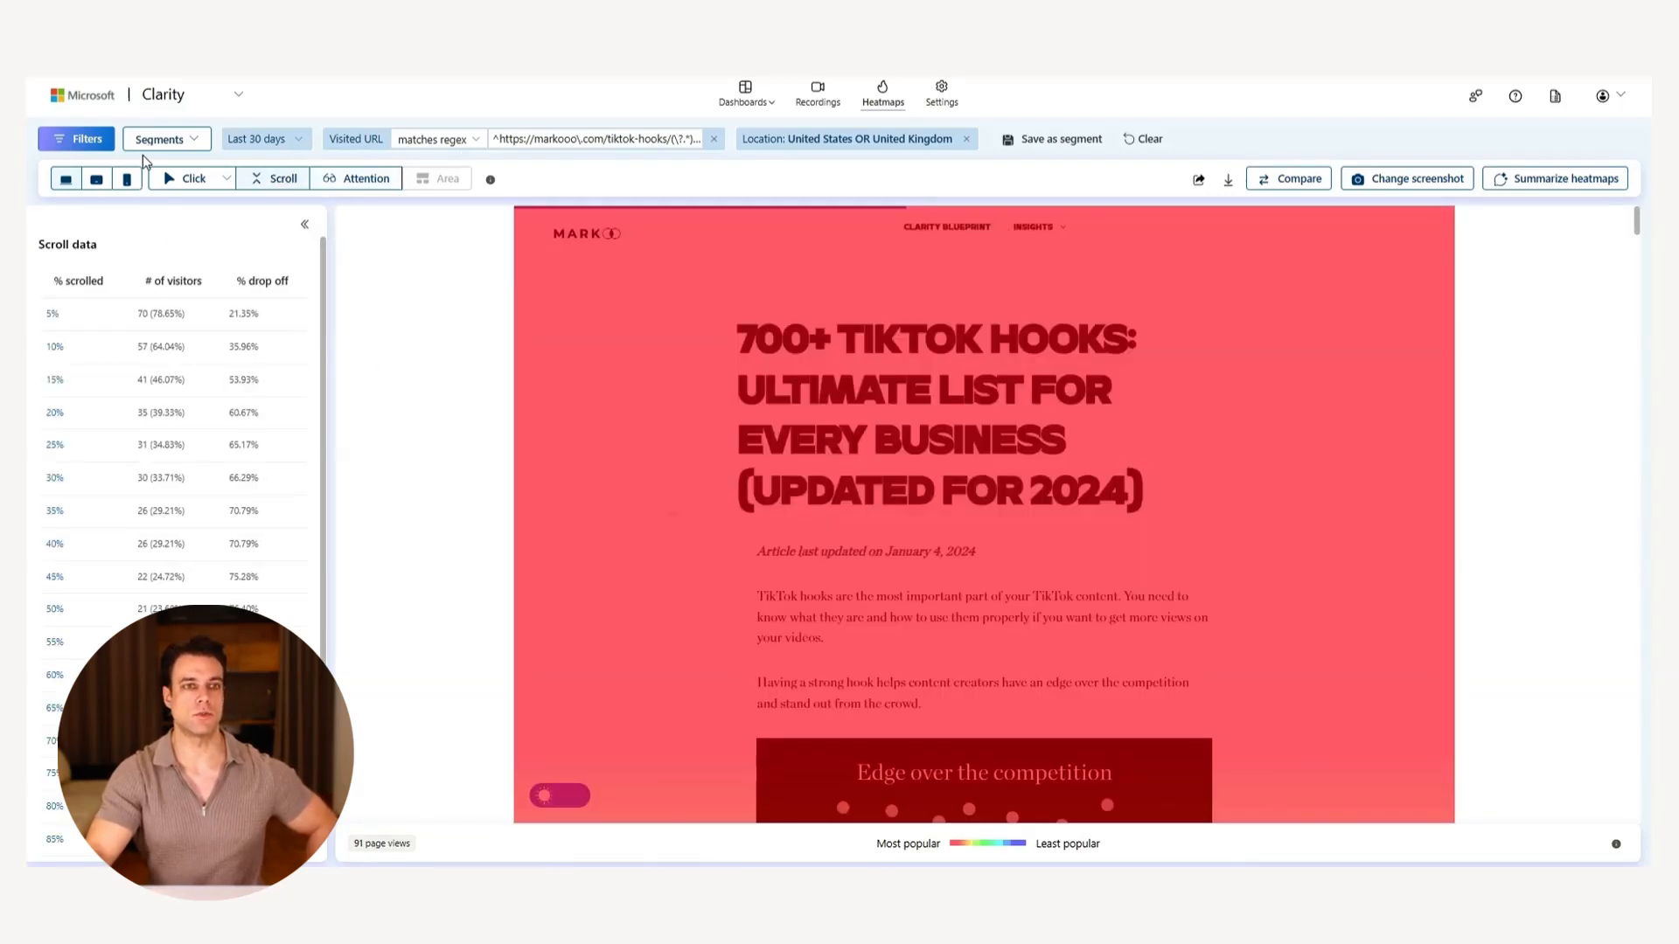
click(103, 144)
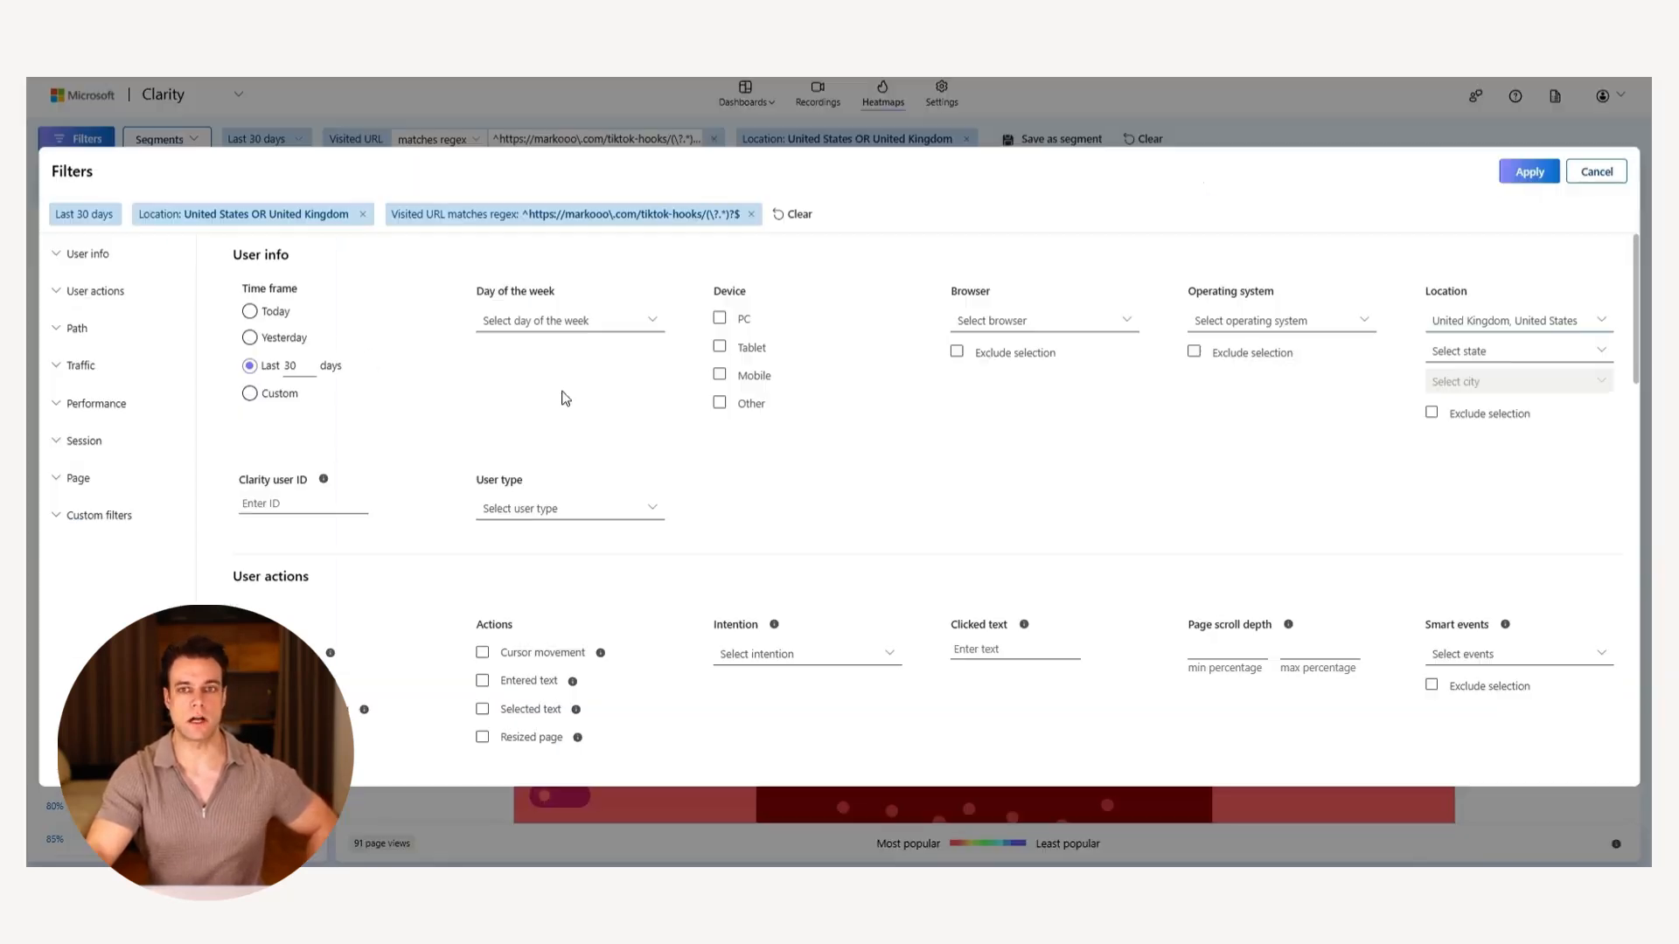
click(1447, 416)
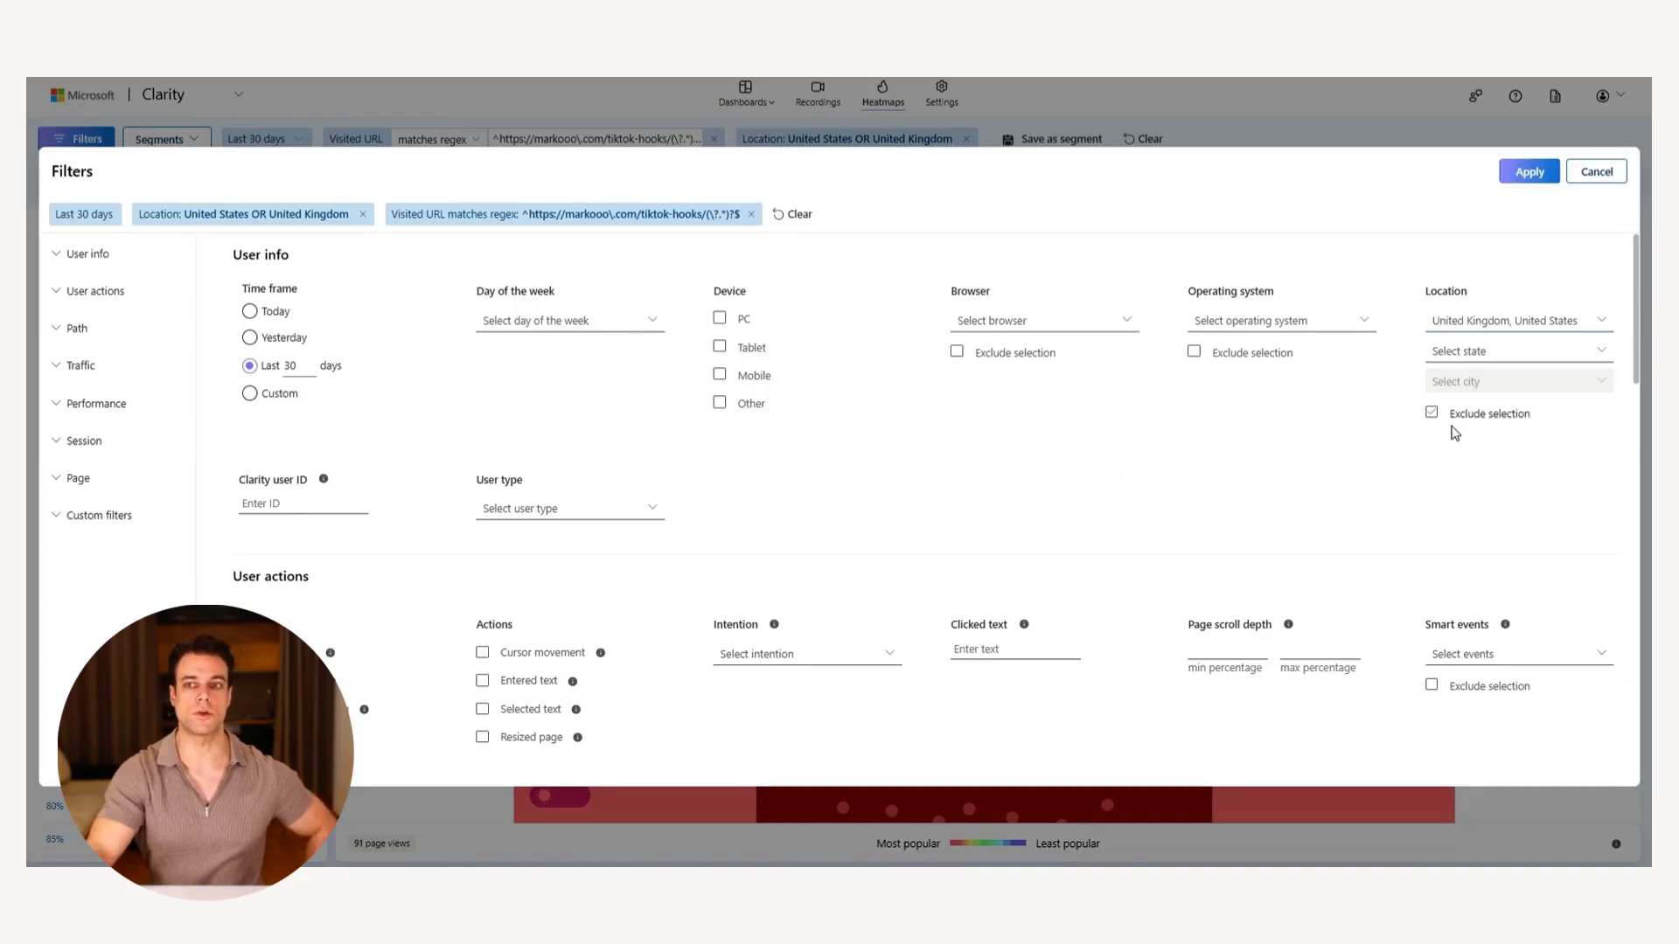
click(1596, 171)
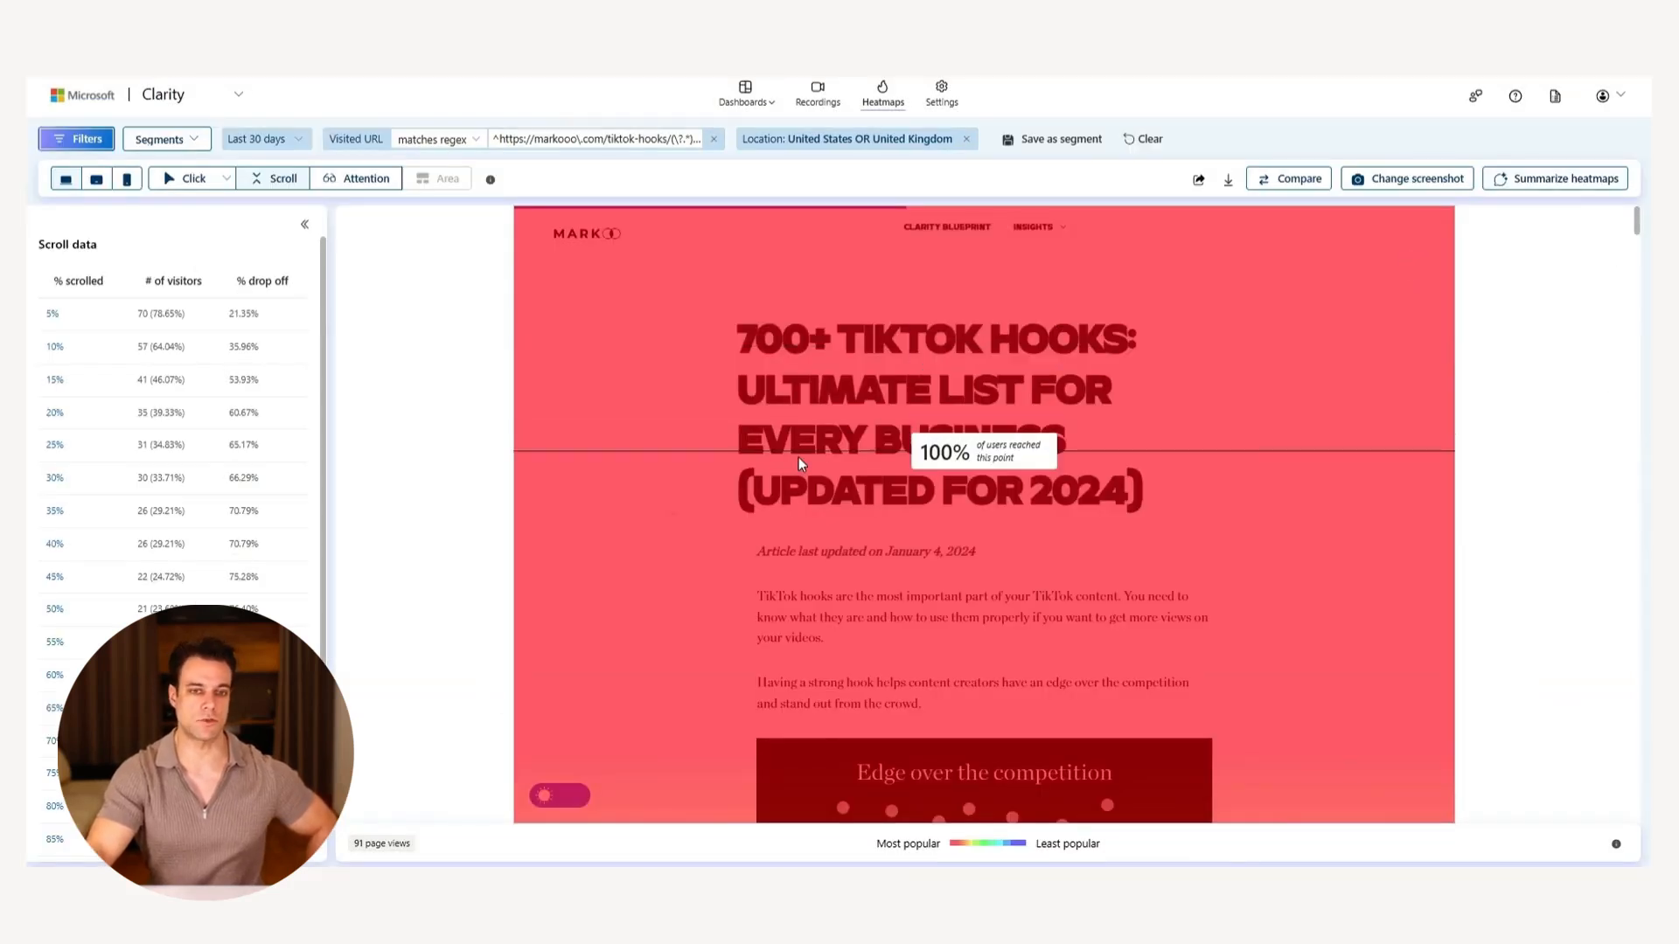
Step: Examine how far PC visitors scroll past the average fold of the TikTok hooks article
scroll(826, 553, down, 5)
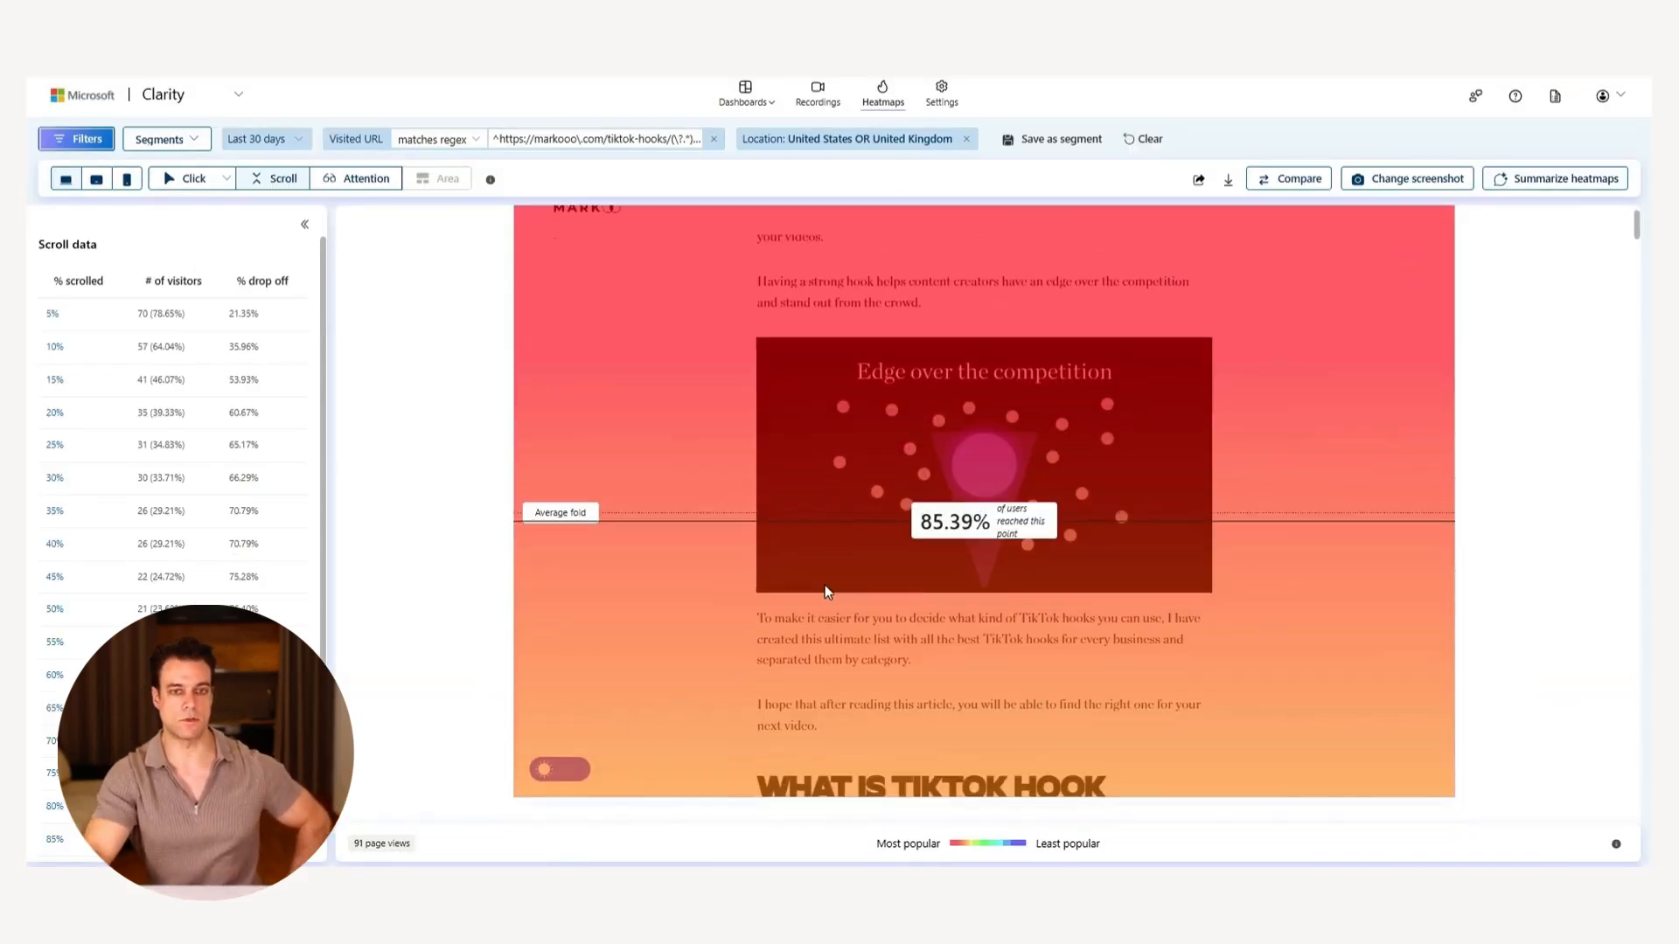
scroll(765, 548, down, 2)
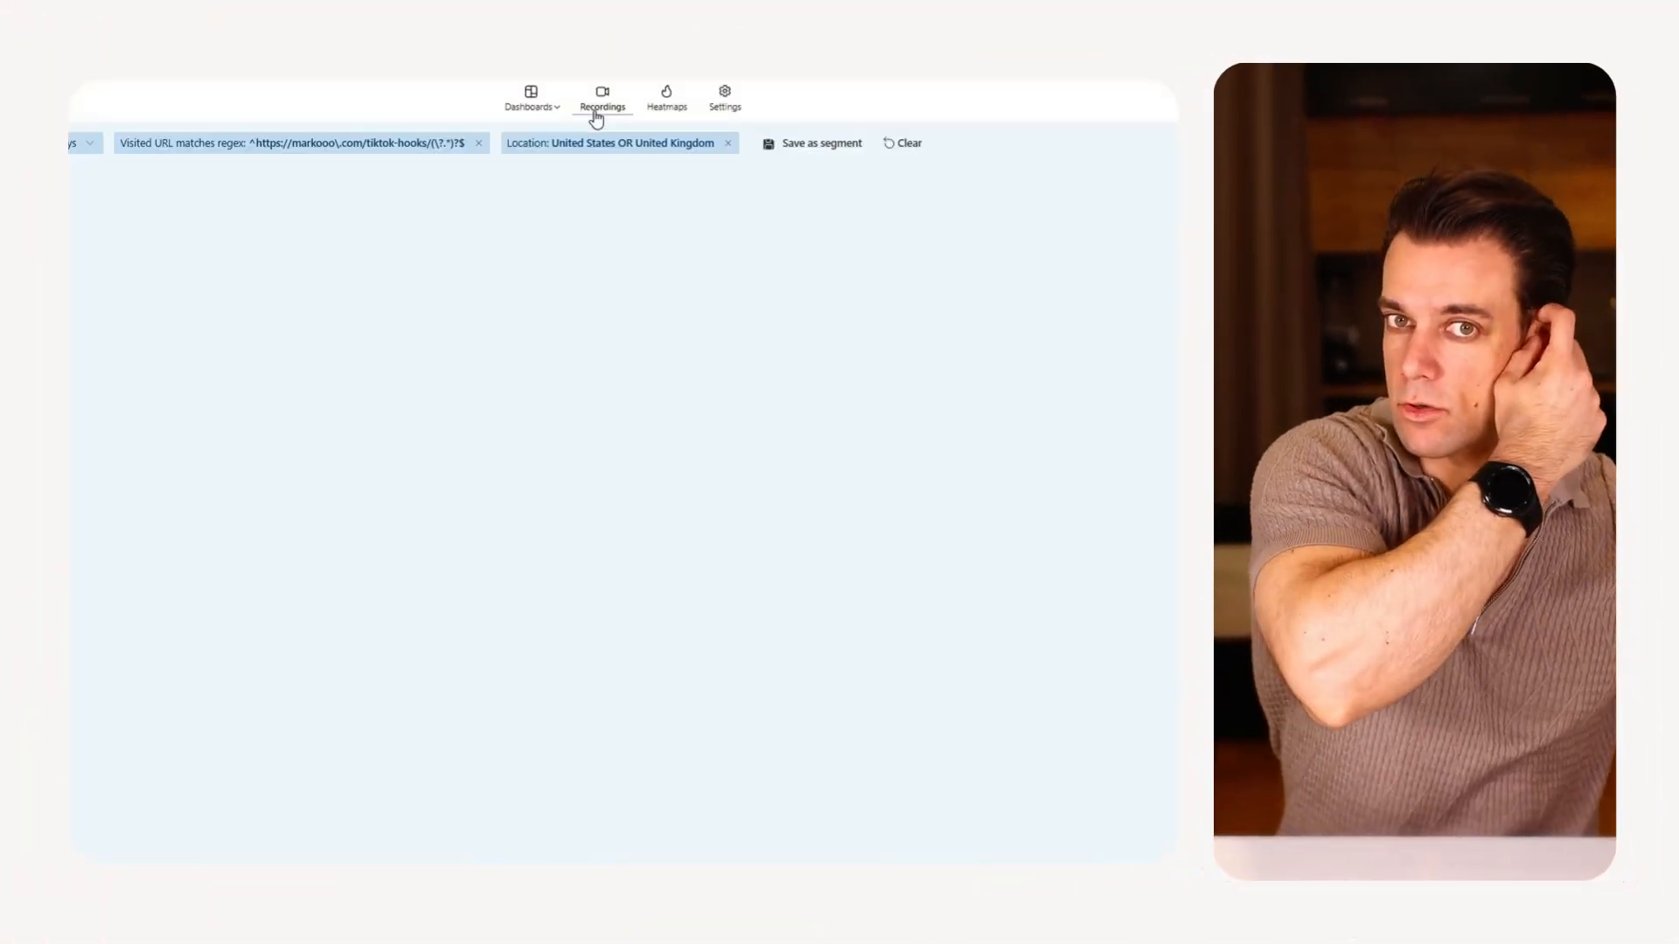
Step: Open the session recordings for the filtered article and play the Apr. 19 recording from the United Kingdom
click(596, 114)
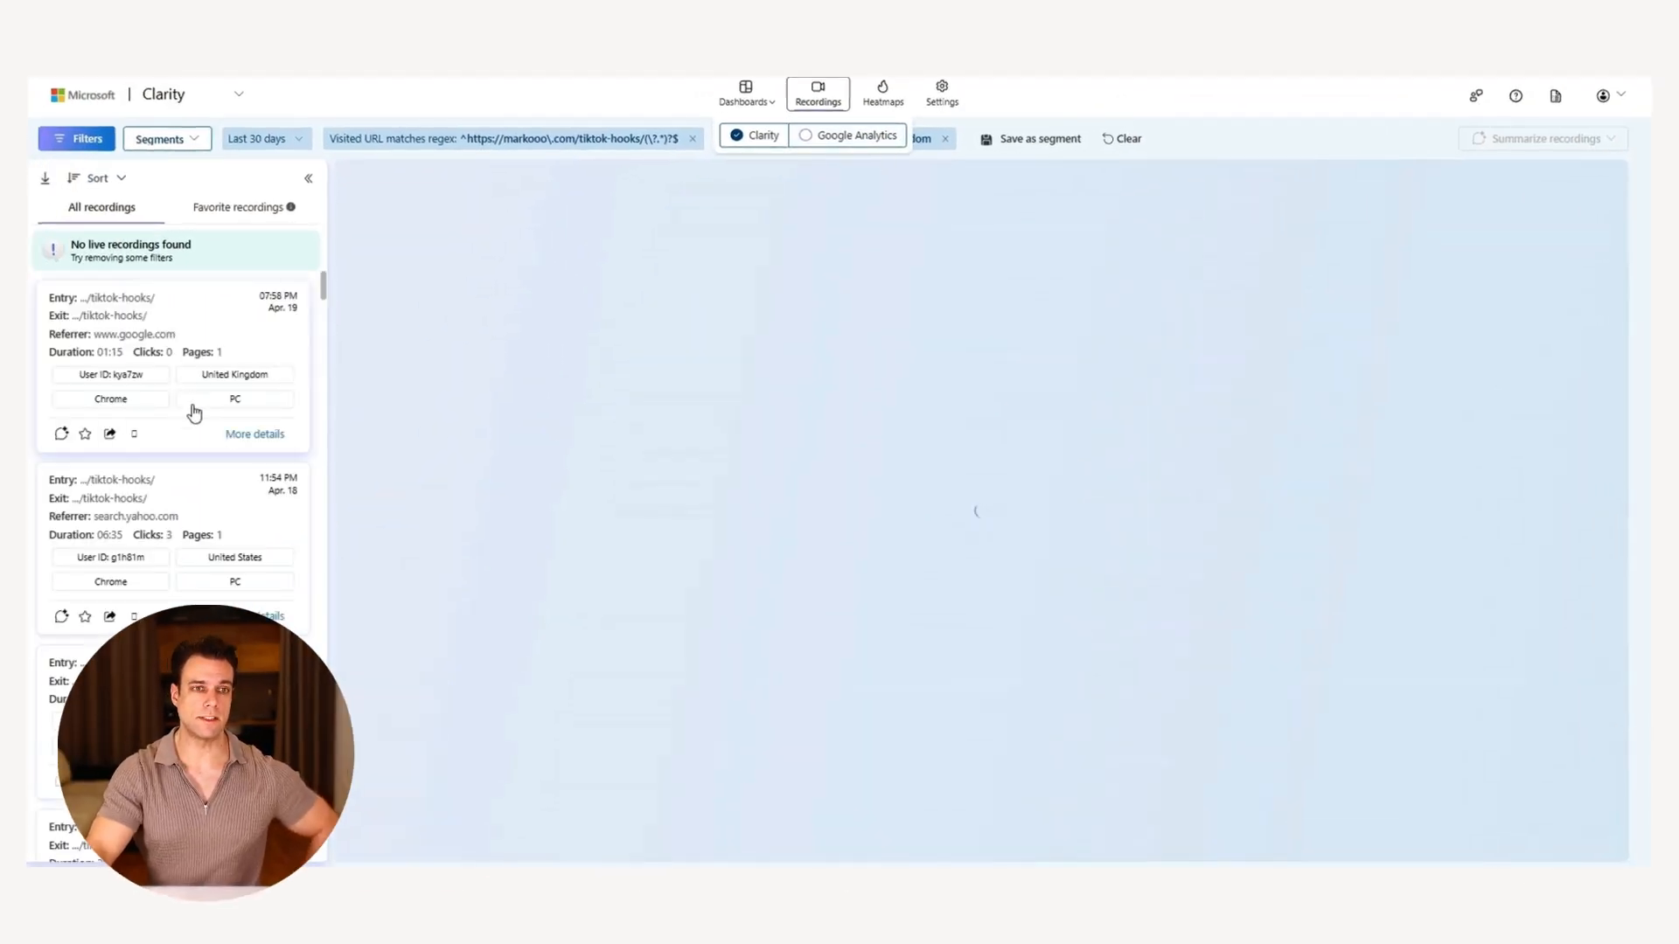
click(245, 367)
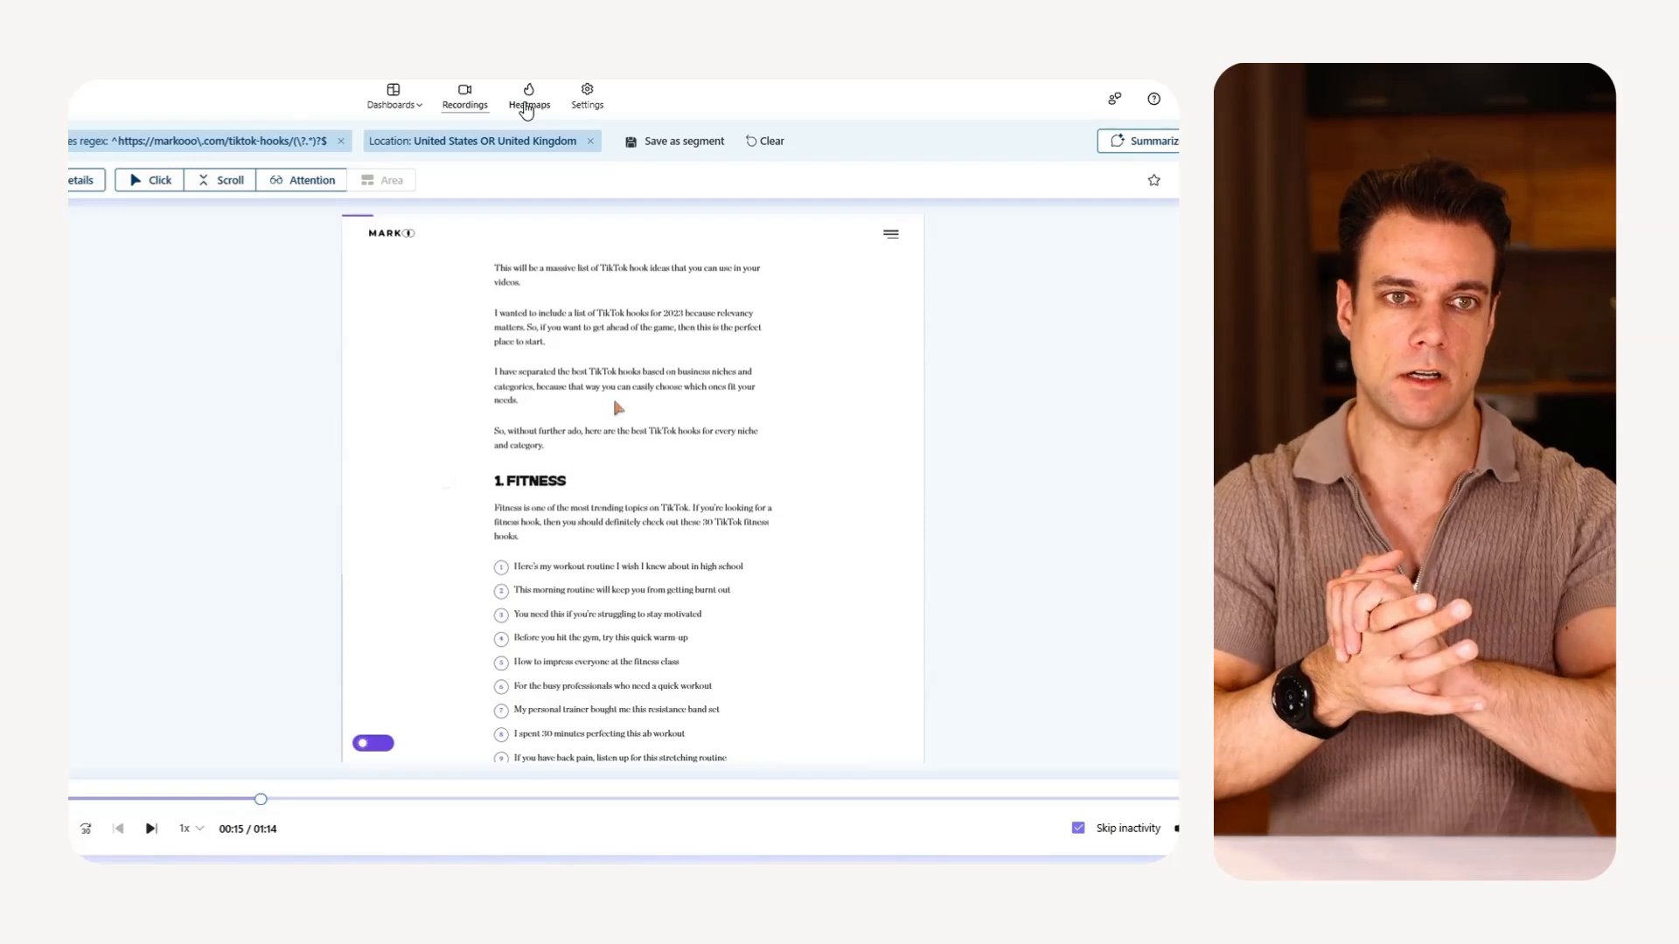
Step: Return to the heatmap of the TikTok hooks article
click(527, 107)
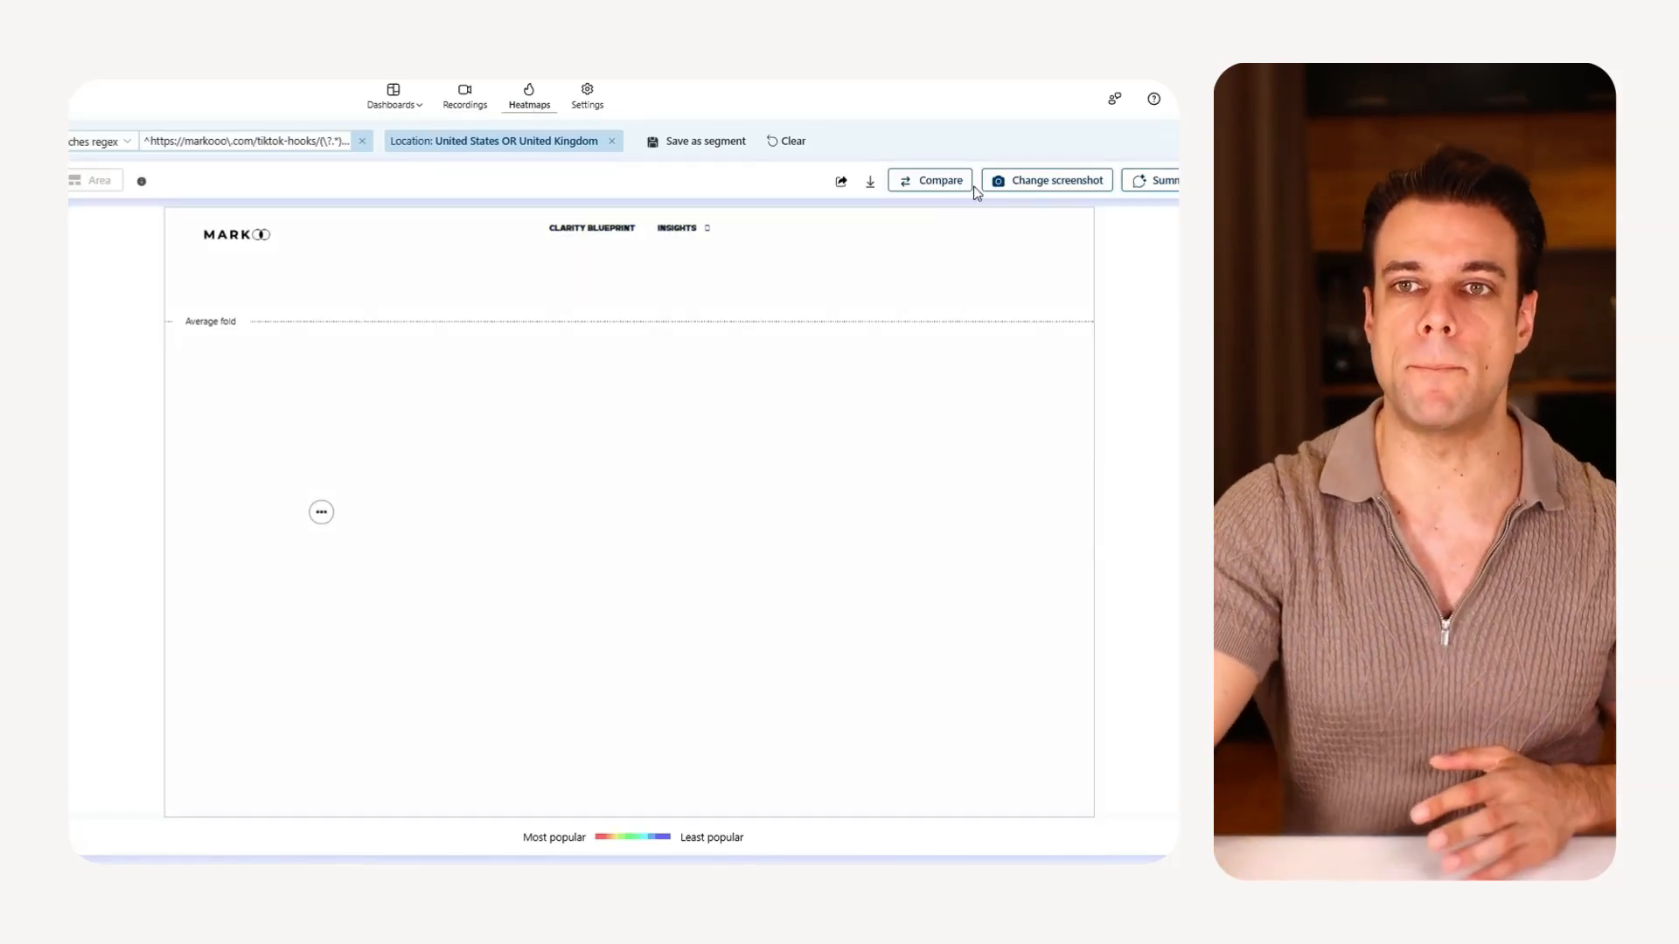